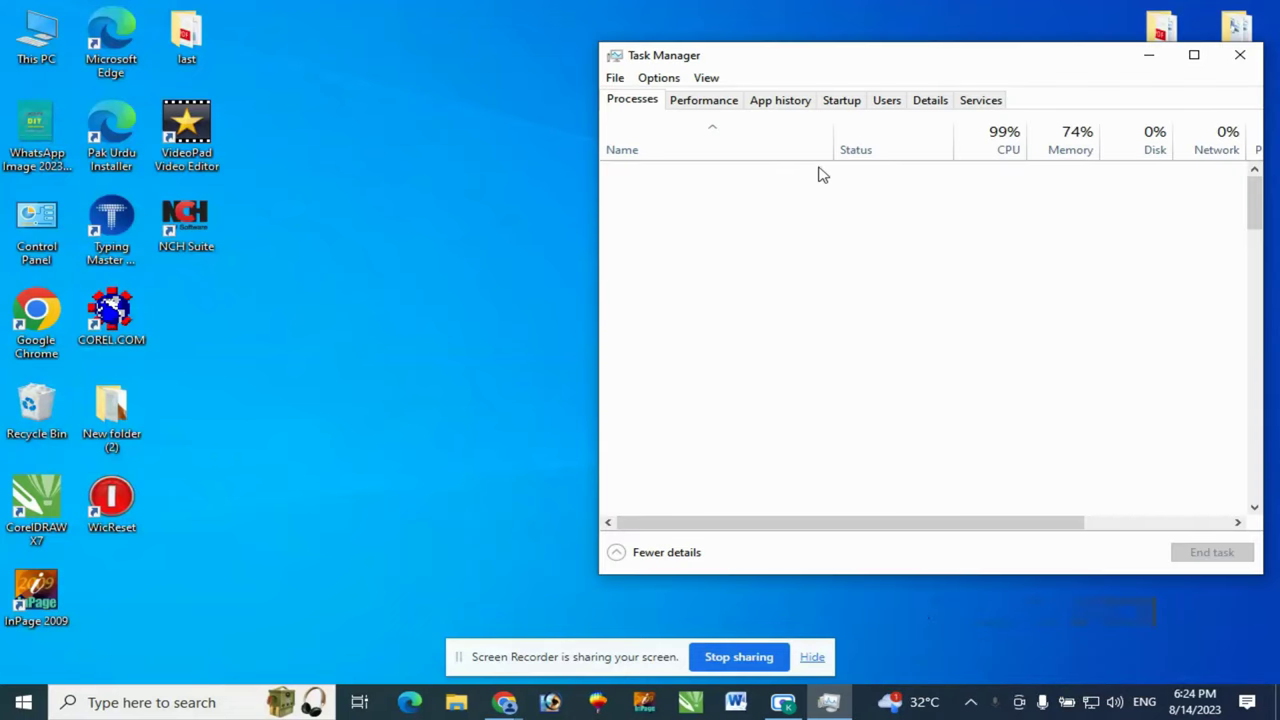
- Disable the Microsoft OneNote entry in Task Manager's startup list and close Task Manager
click(843, 103)
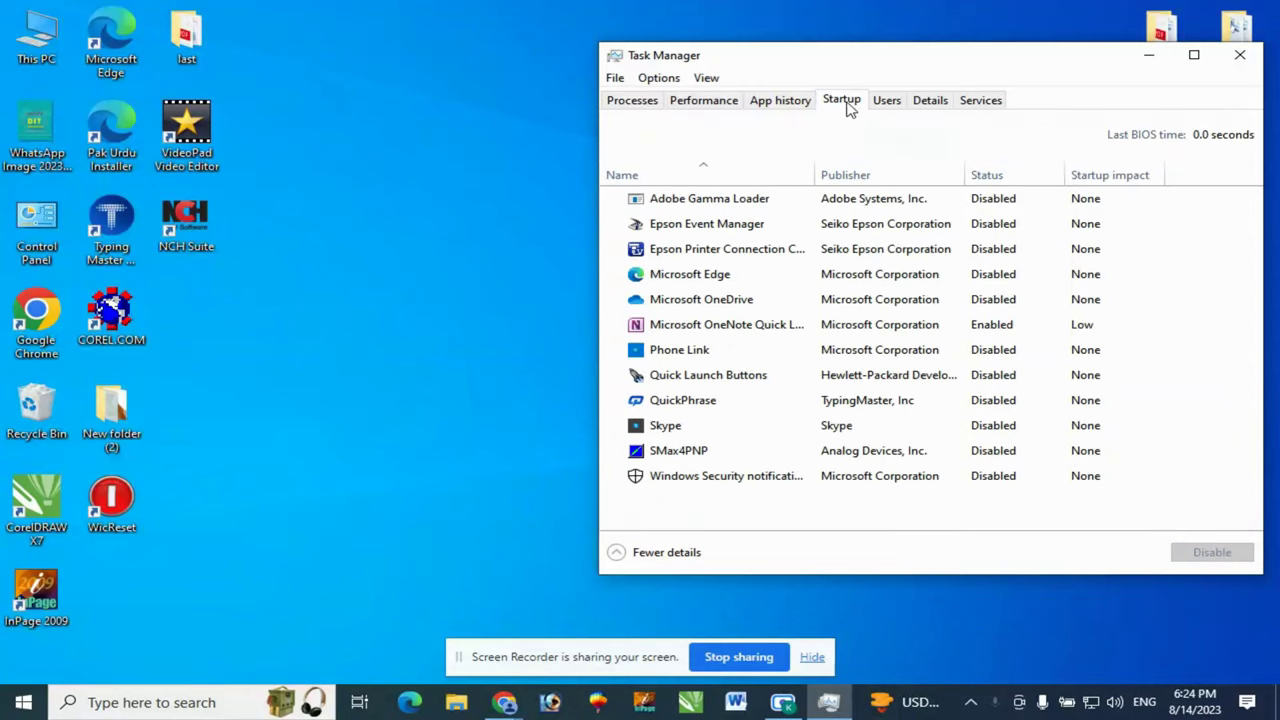
click(1003, 331)
click(1212, 555)
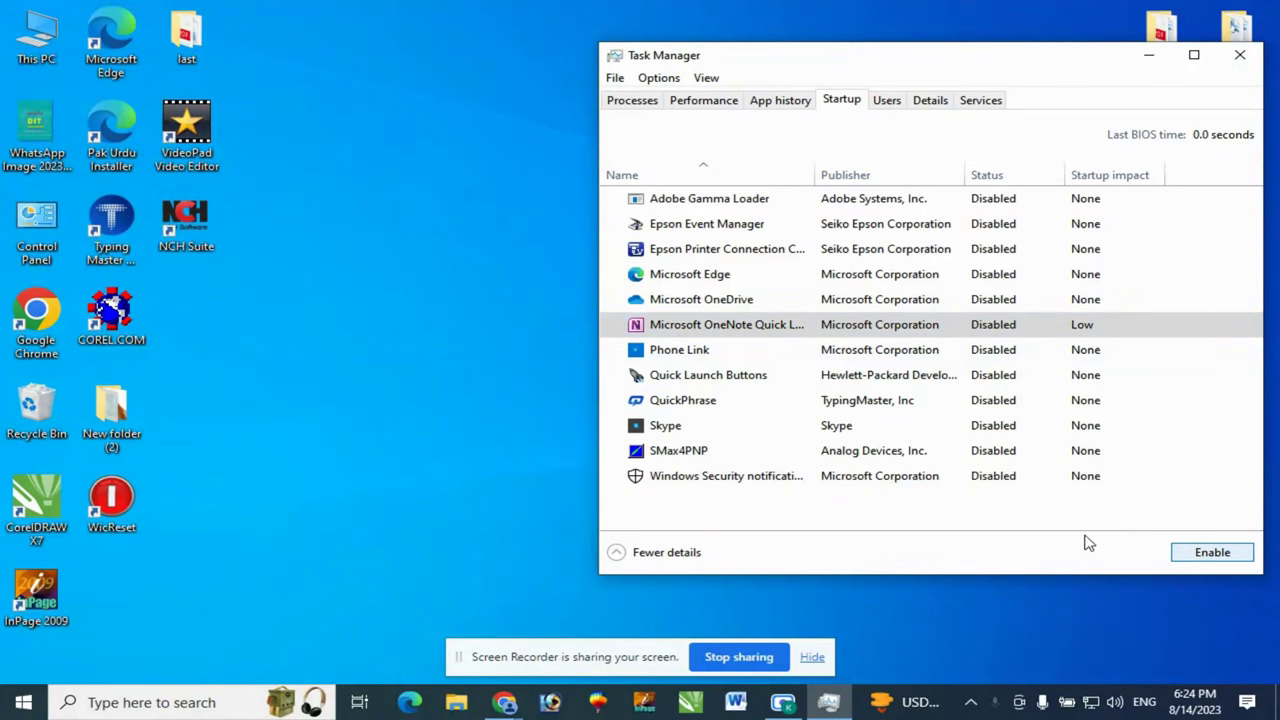
click(1240, 55)
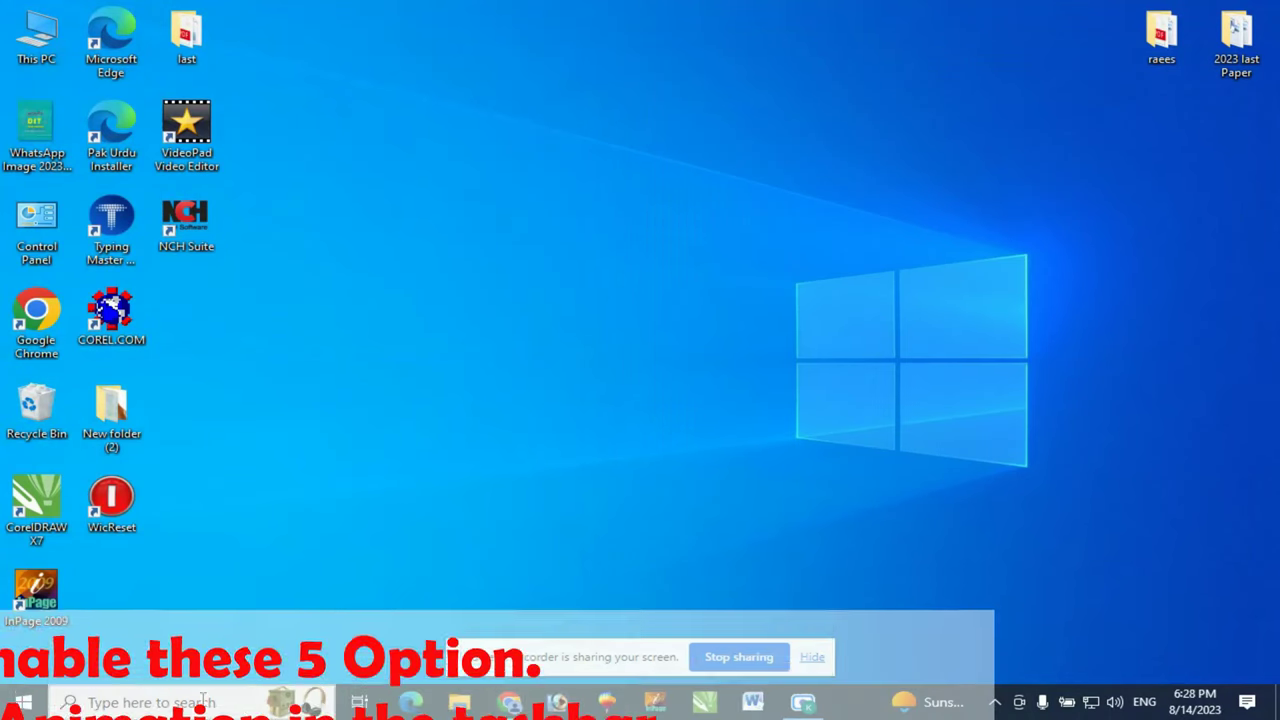
- Search Windows for "view adva" and open View advanced system settings
click(203, 700)
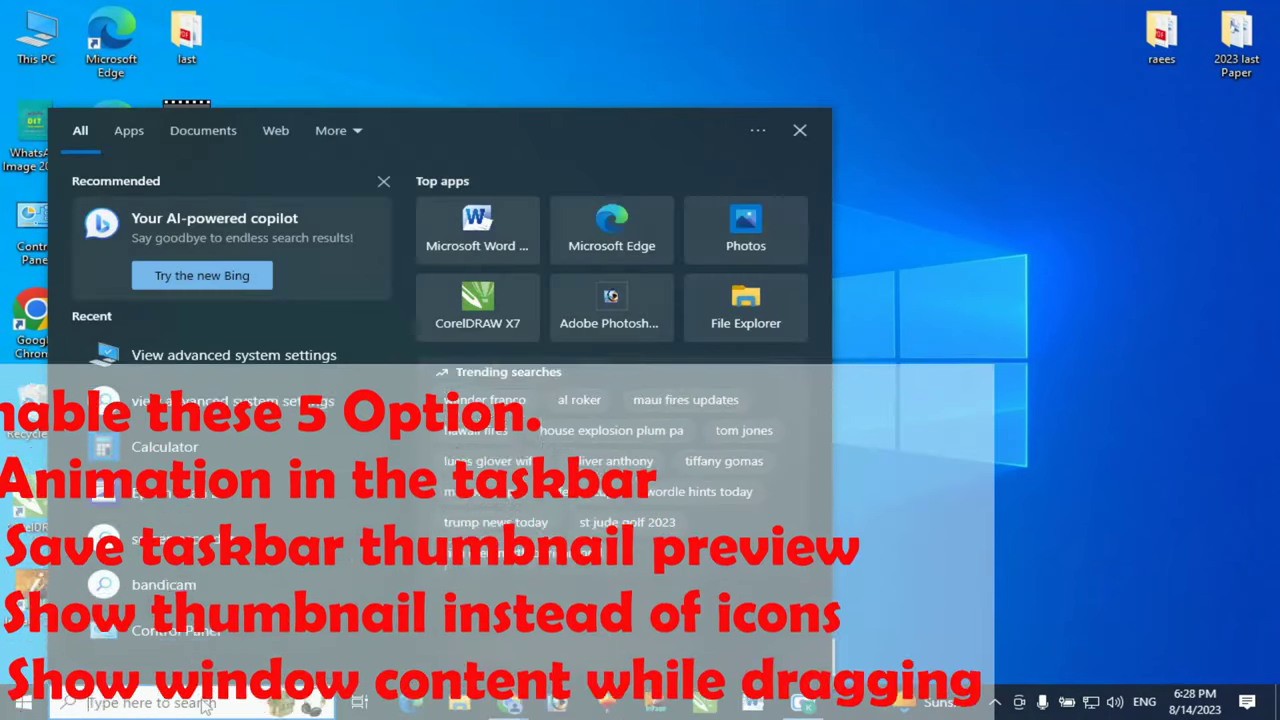
text(view adav)
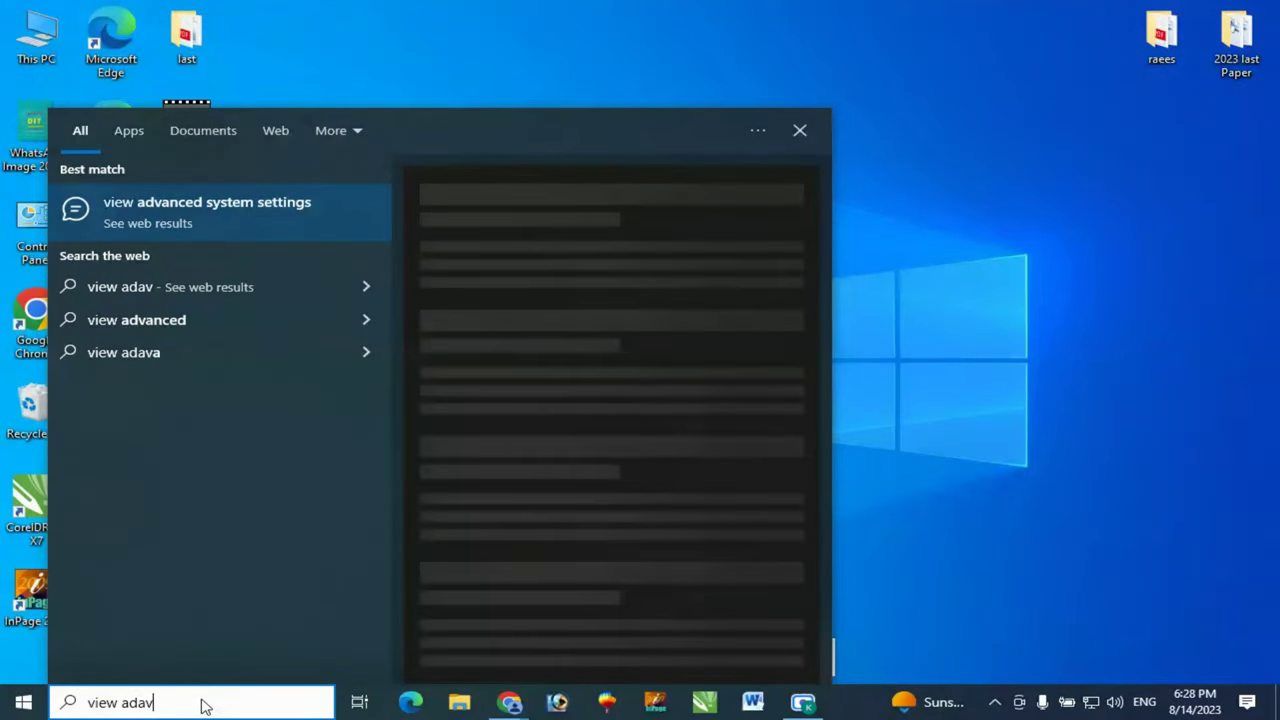
key(BackSpace)
key(BackSpace)
text(va)
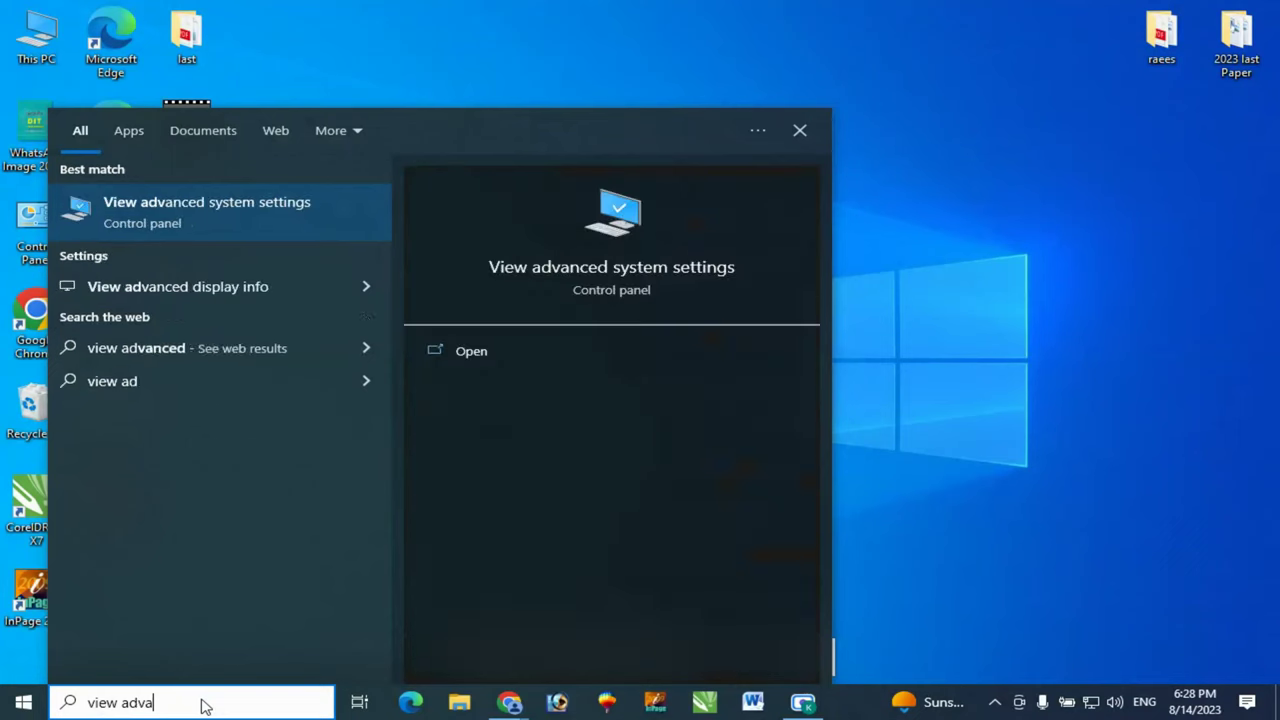
click(223, 210)
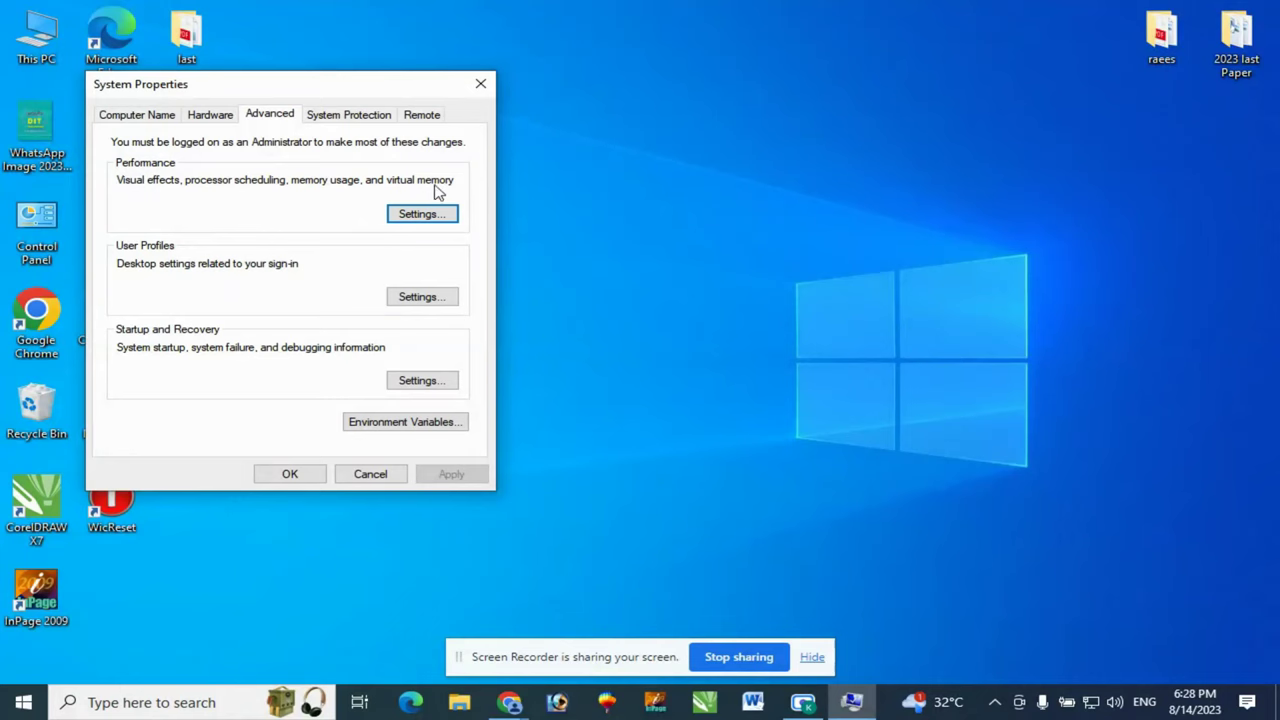
- Open the Performance settings and set the visual effects to Adjust for best performance
click(418, 218)
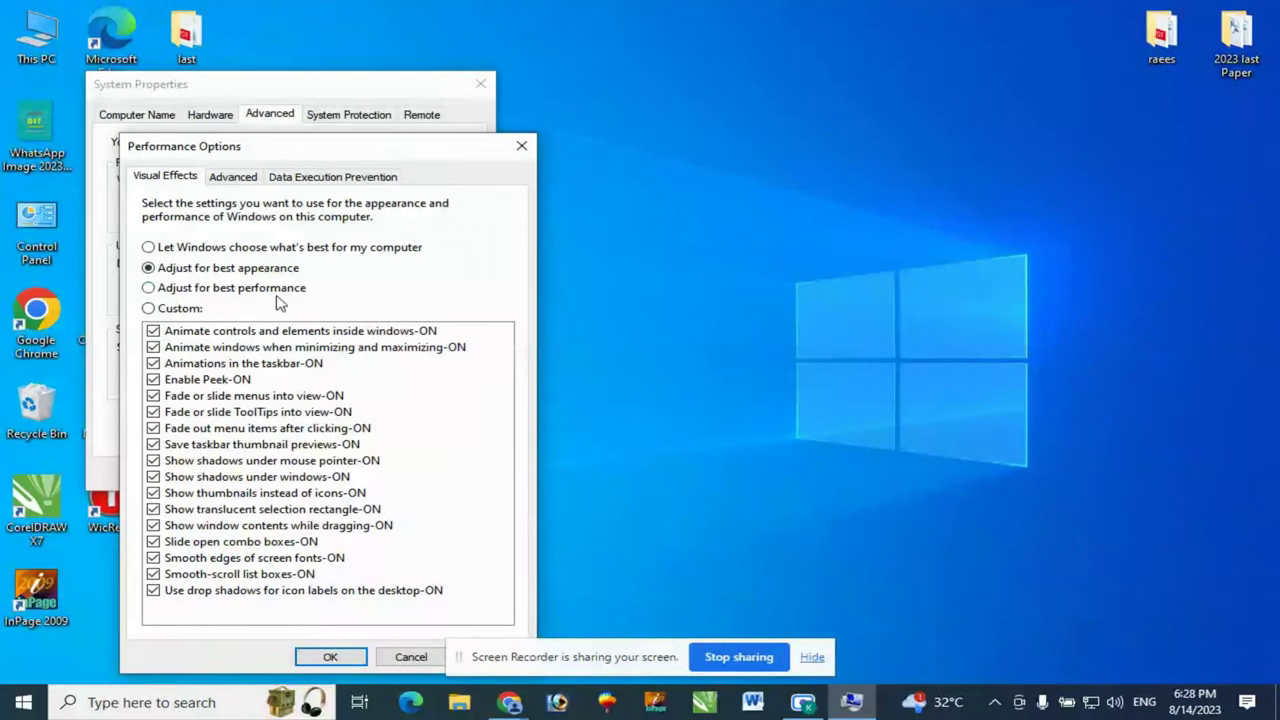
click(149, 288)
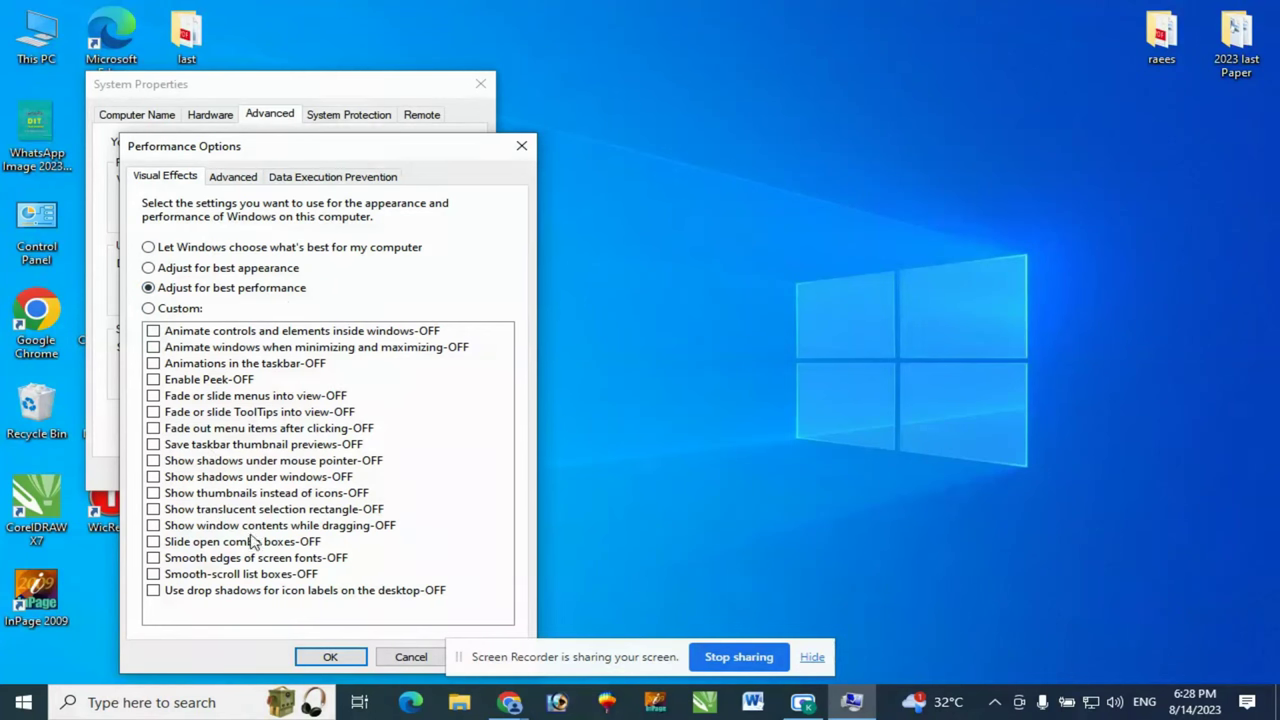
drag(370, 152, 771, 44)
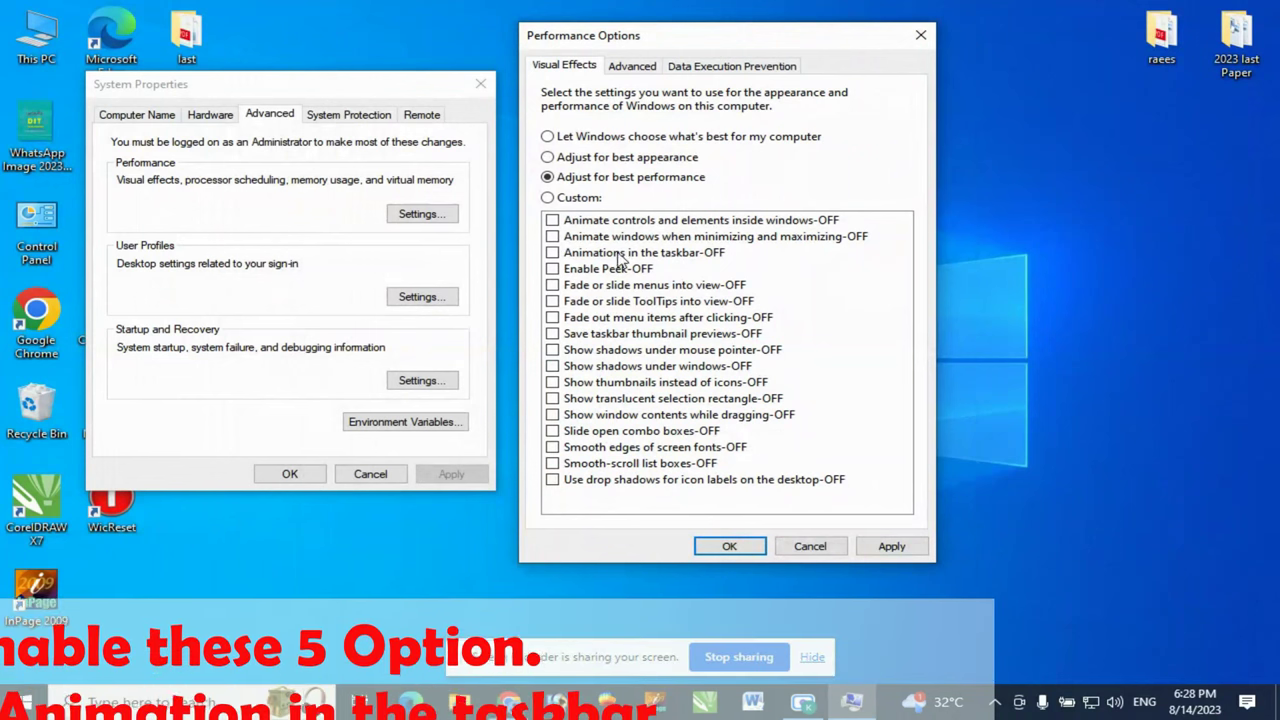
- Enable taskbar animations, saved taskbar thumbnail previews, thumbnails instead of icons, window contents while dragging and smooth screen font edges, and apply the settings
click(553, 253)
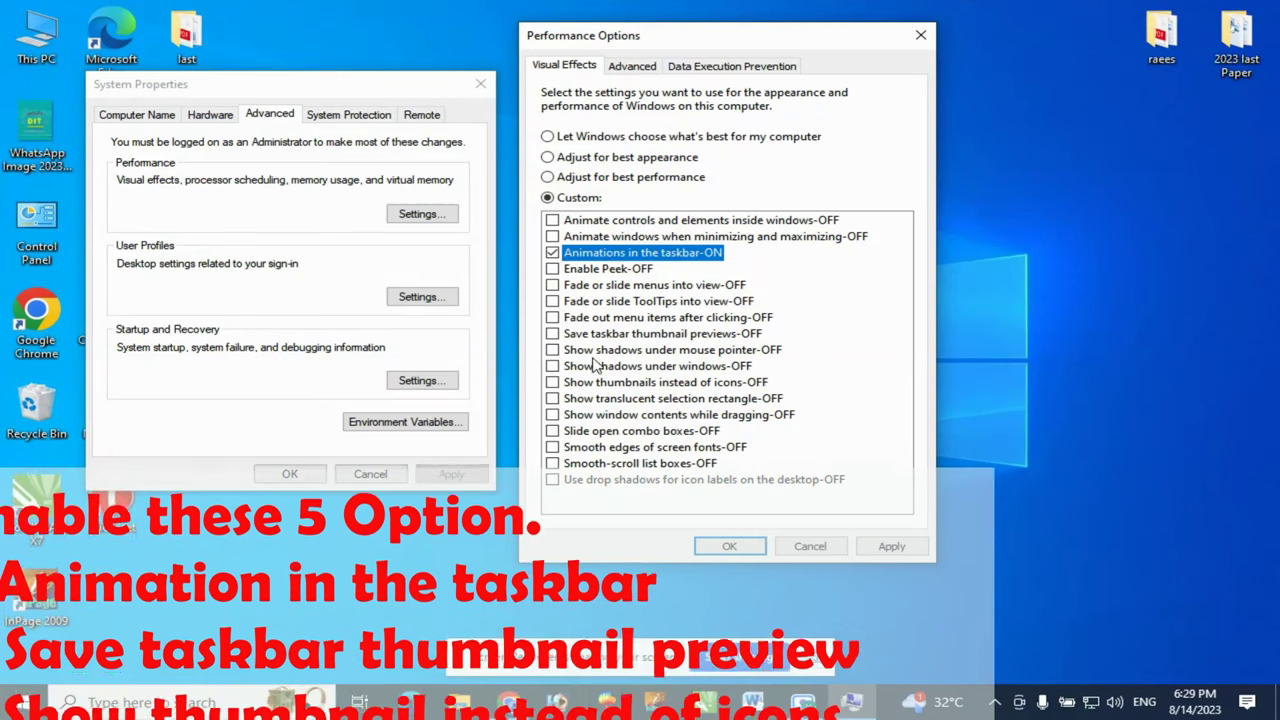
click(554, 336)
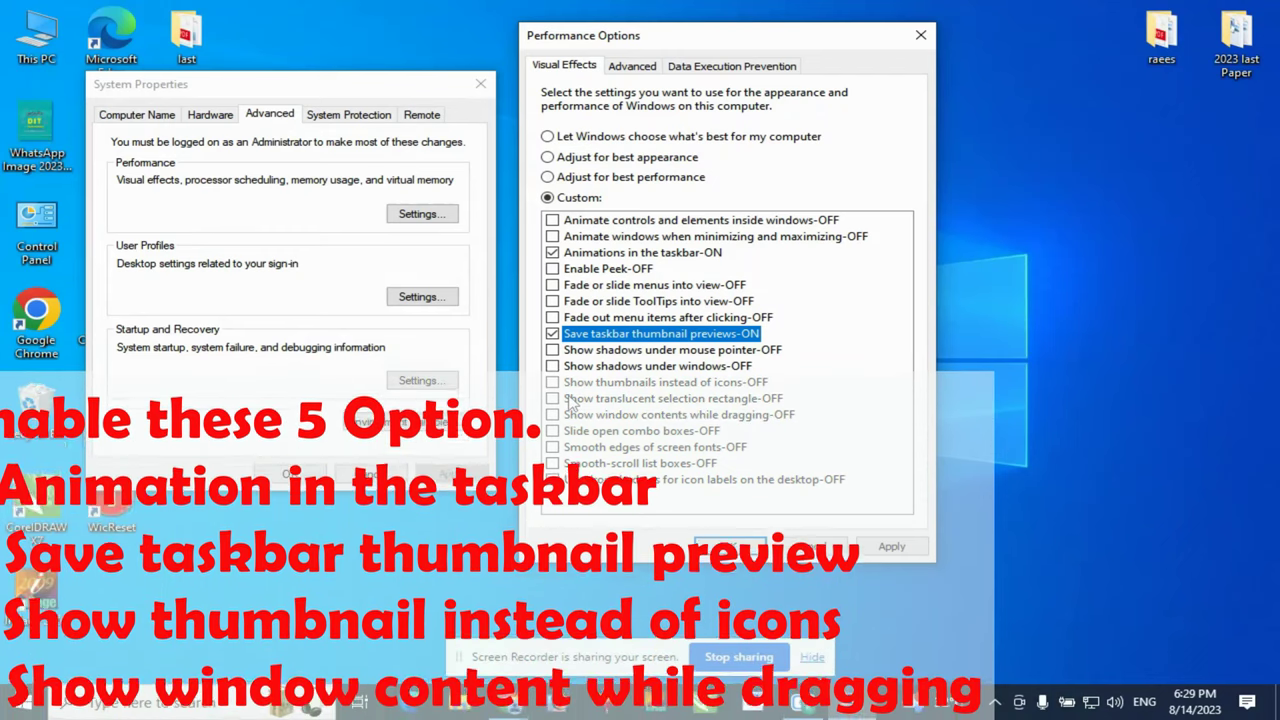
click(566, 384)
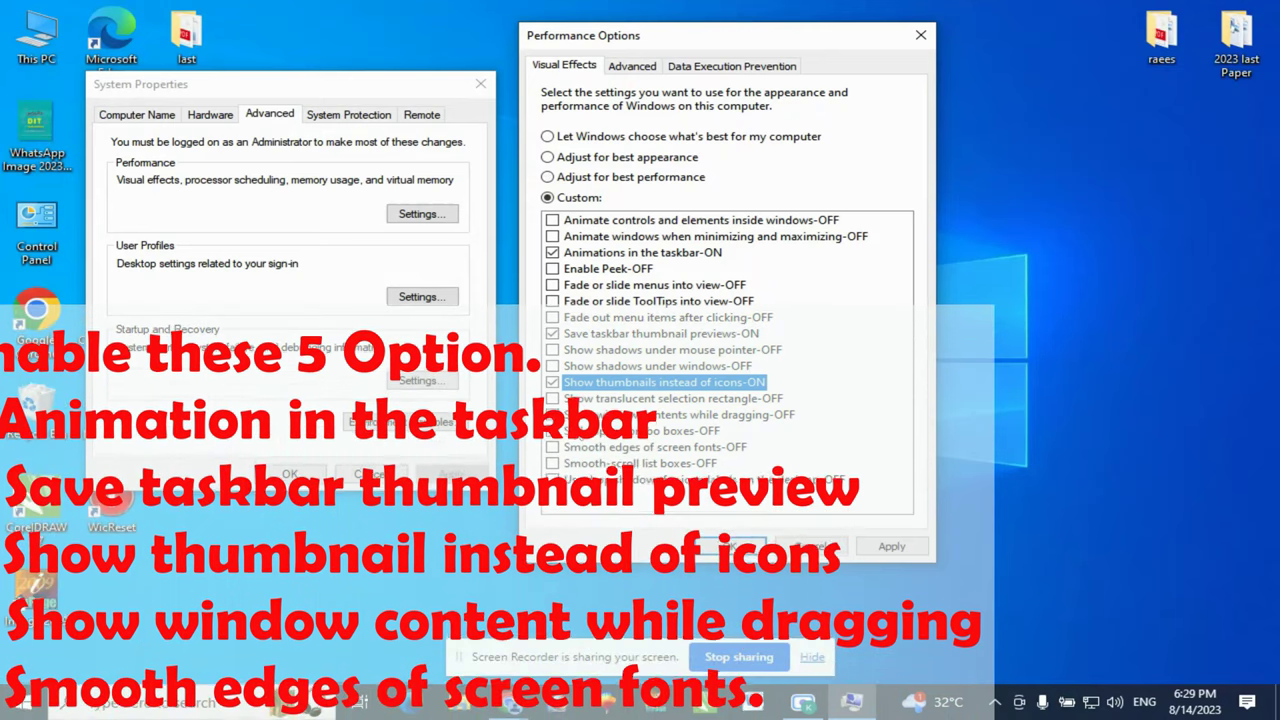
click(570, 415)
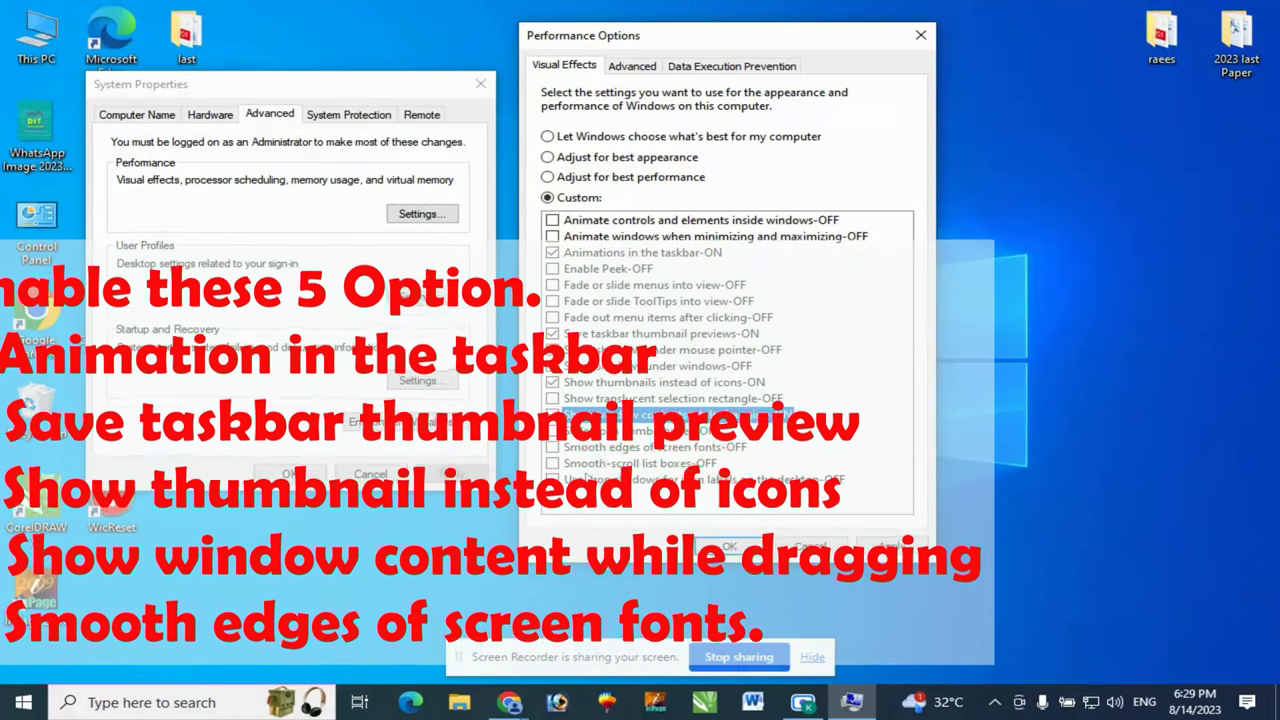
click(556, 448)
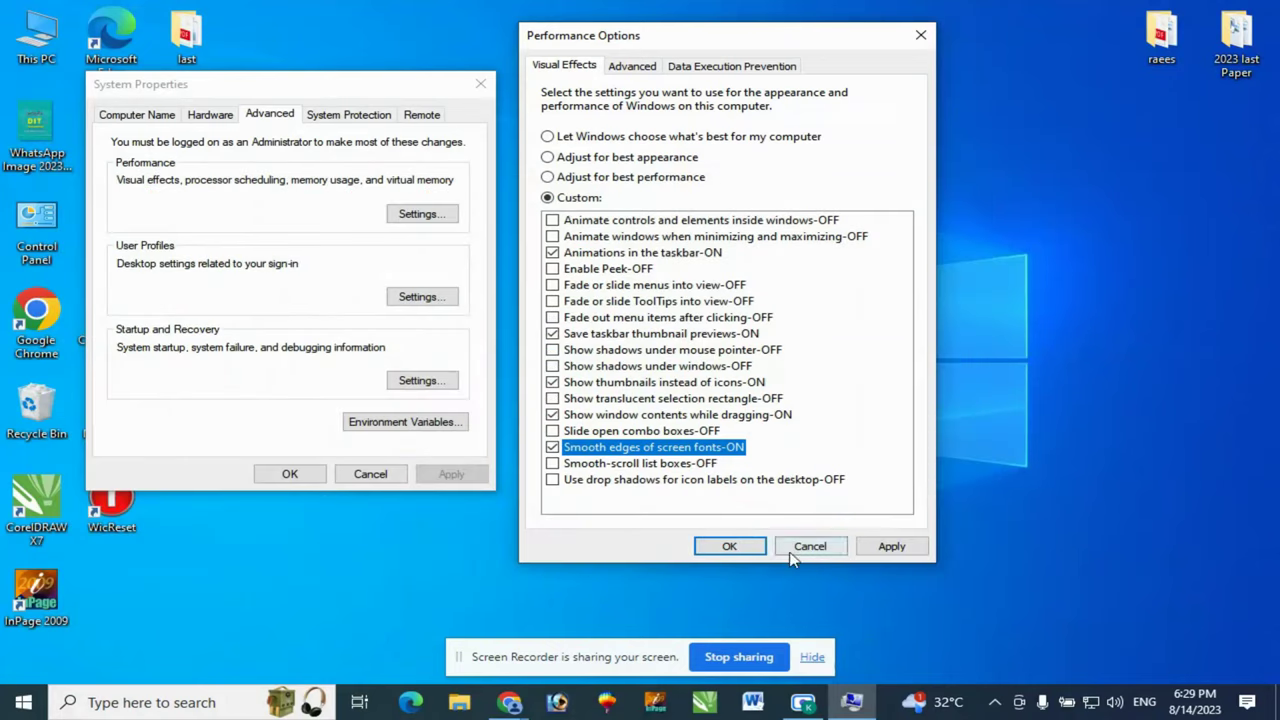
click(887, 549)
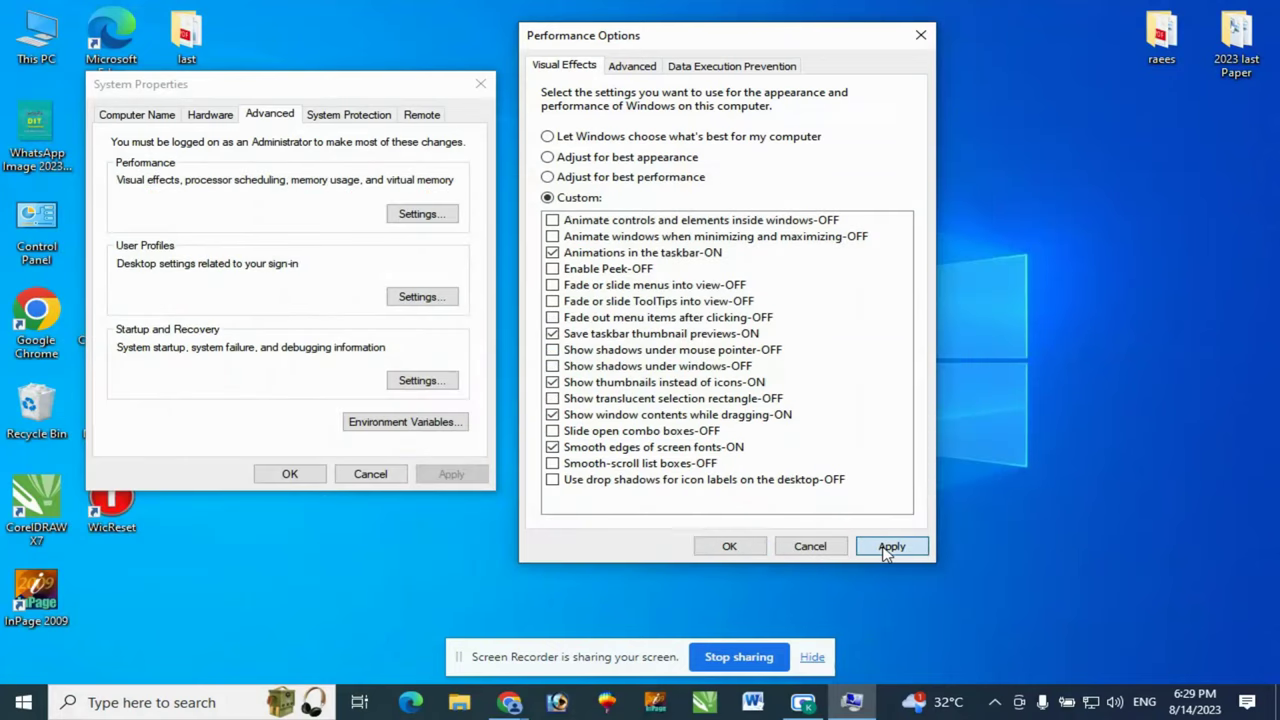
click(725, 548)
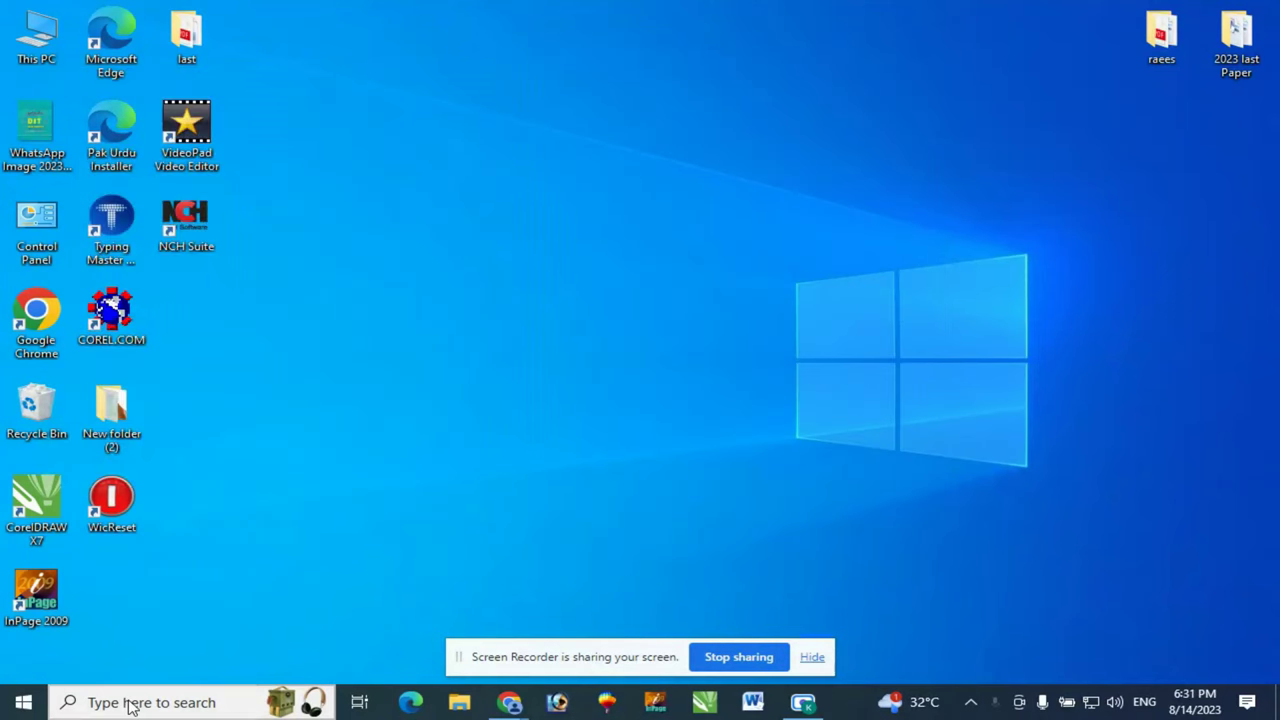
- Search Windows for the advanced system settings again and open the Performance Options from System Properties
click(130, 703)
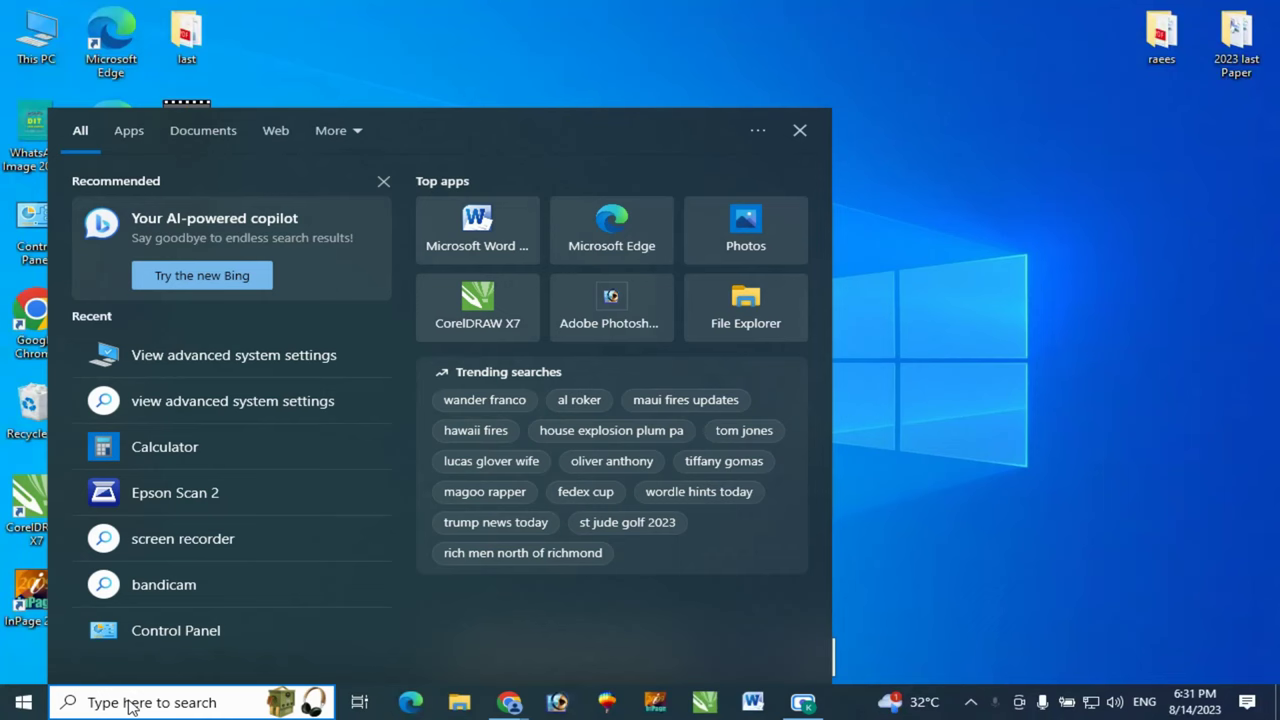
text(view)
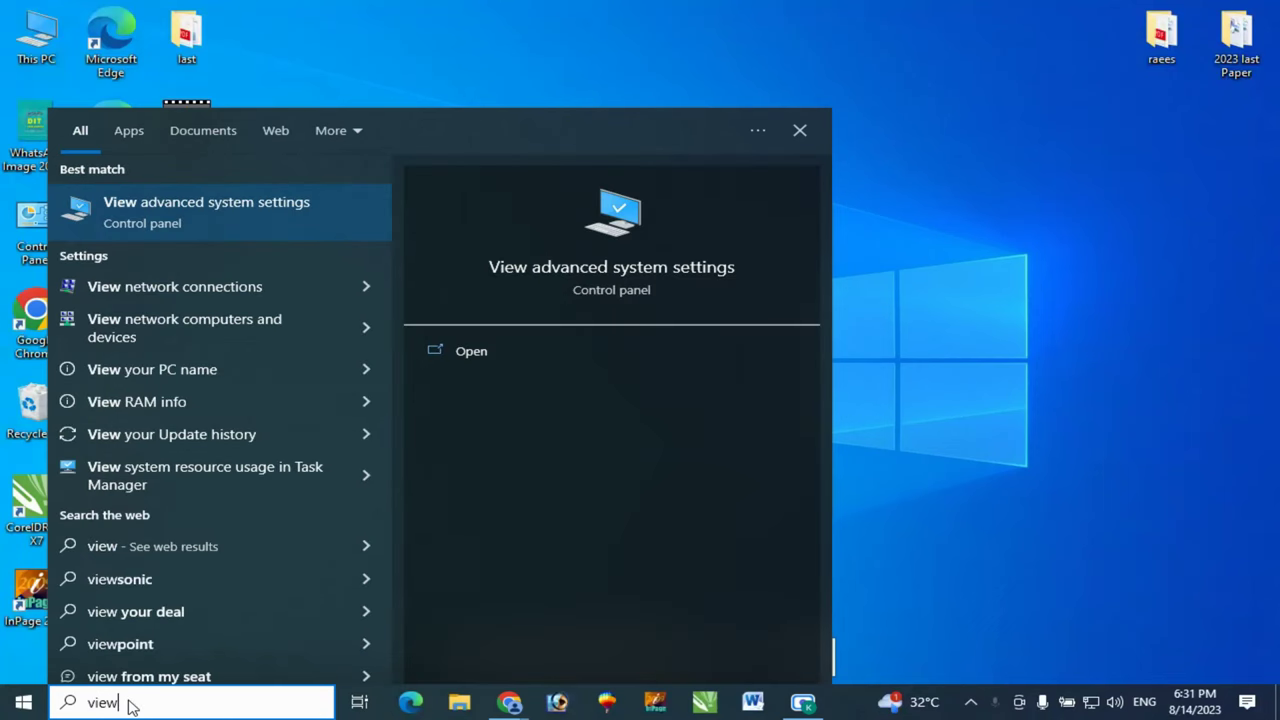
text( advance)
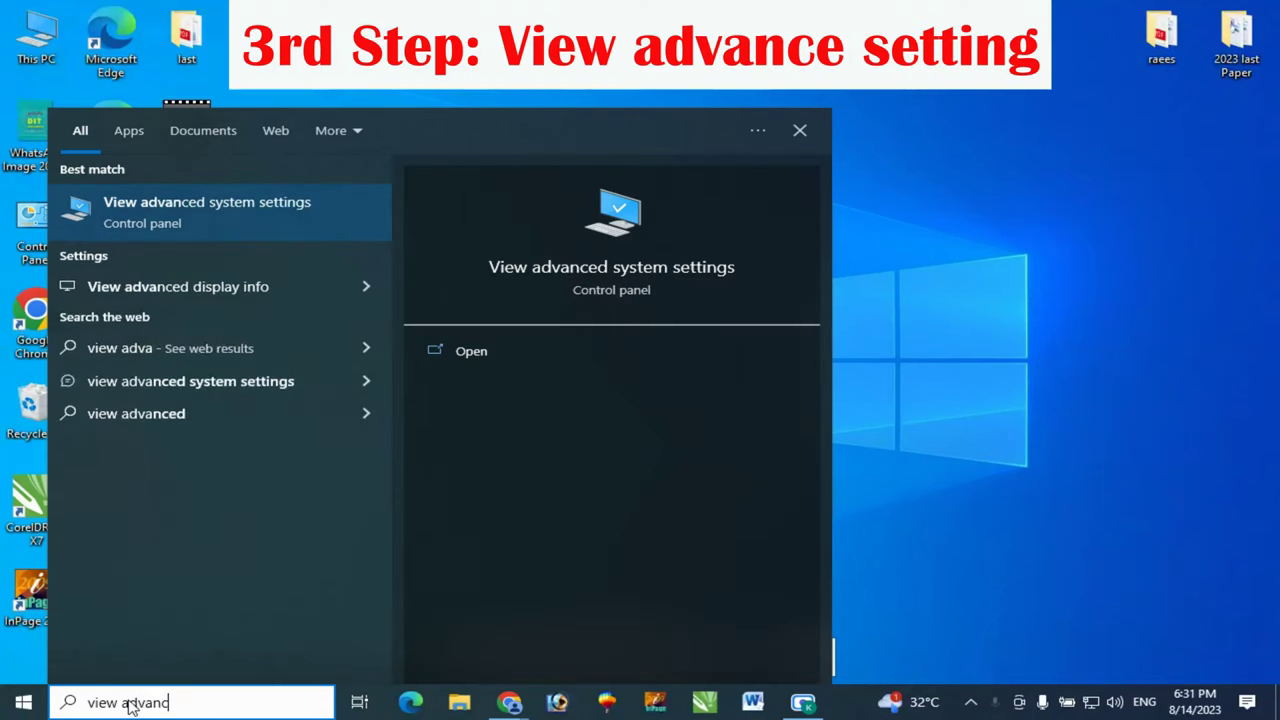
click(244, 212)
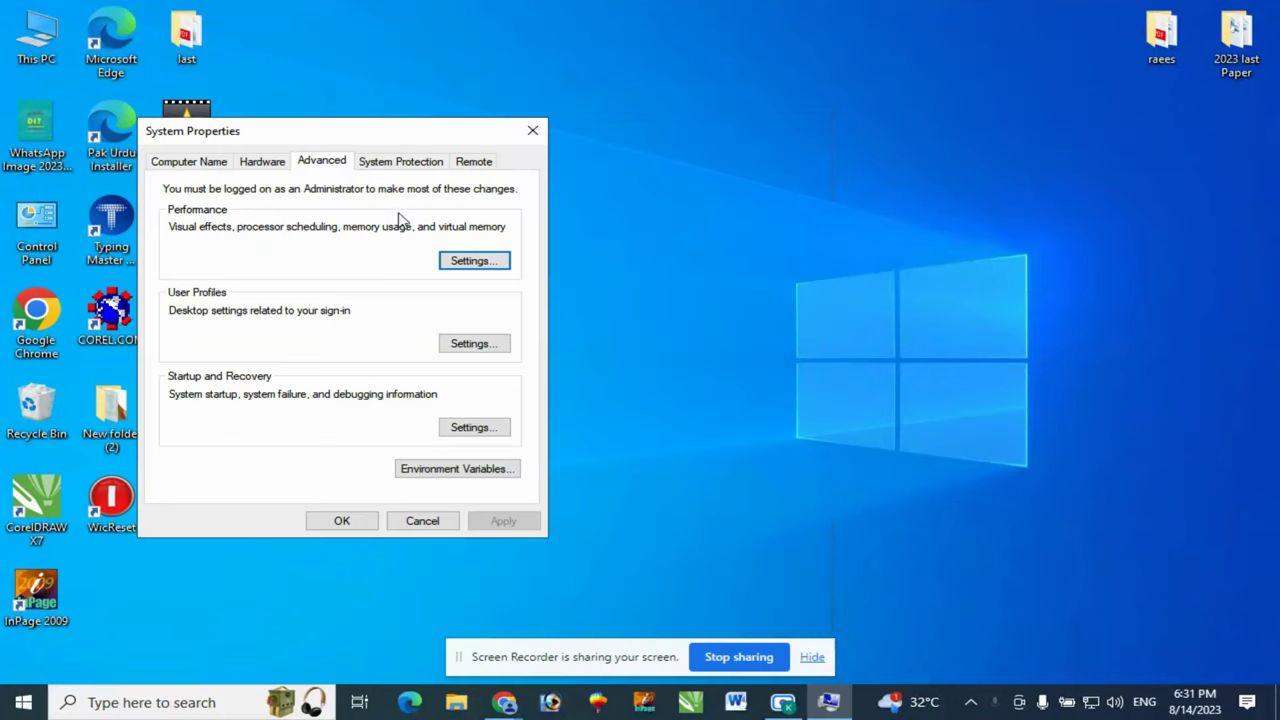
click(473, 262)
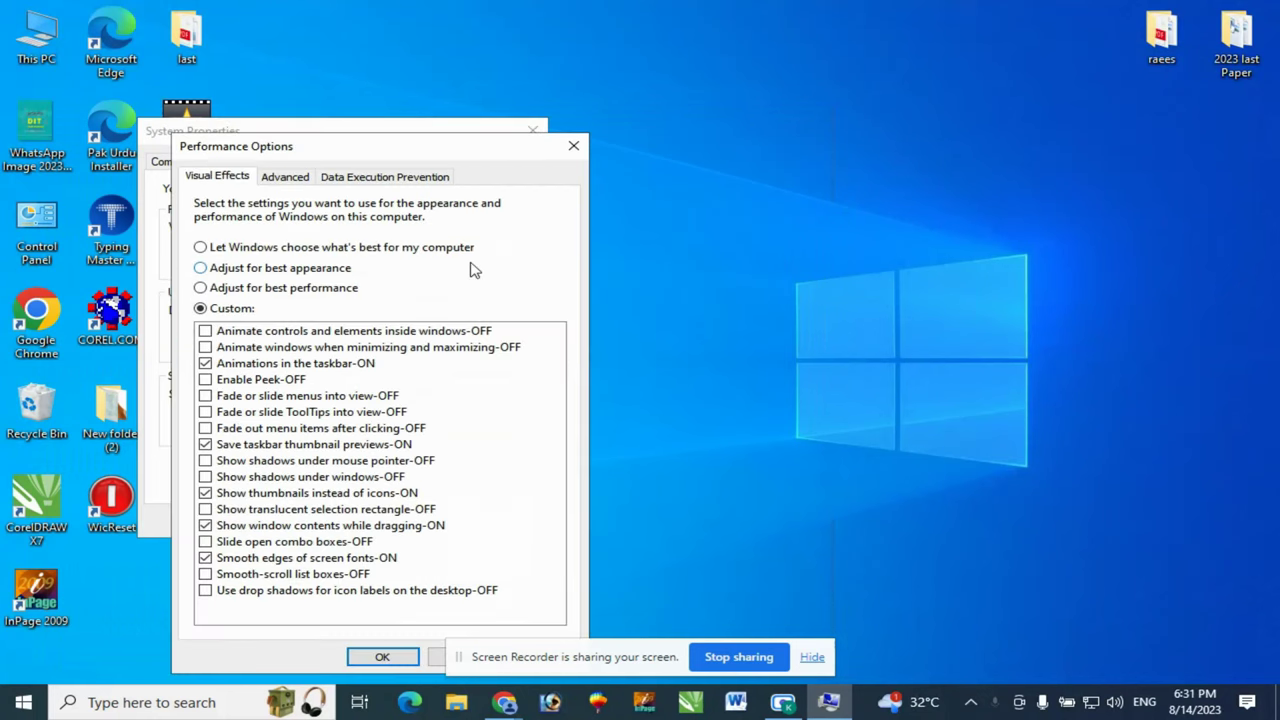
- Open the virtual memory settings, turn off automatic paging file management and choose a custom size for drive C:
click(285, 177)
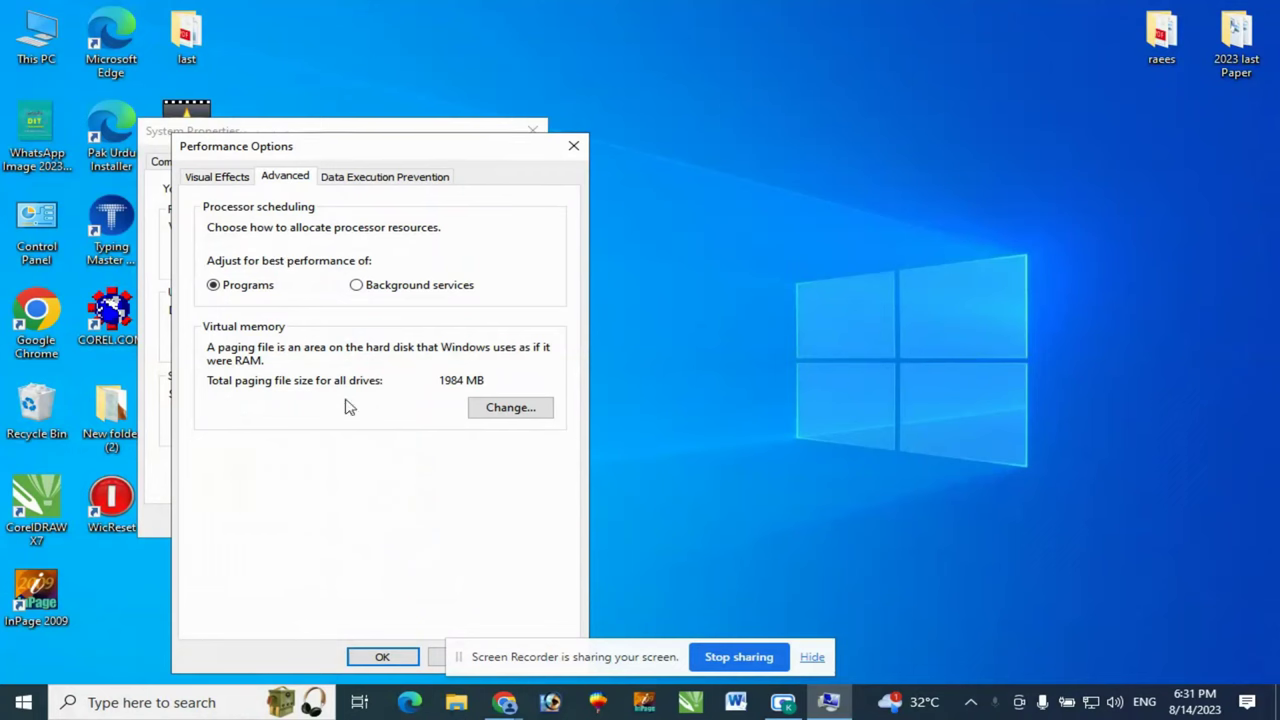
click(503, 412)
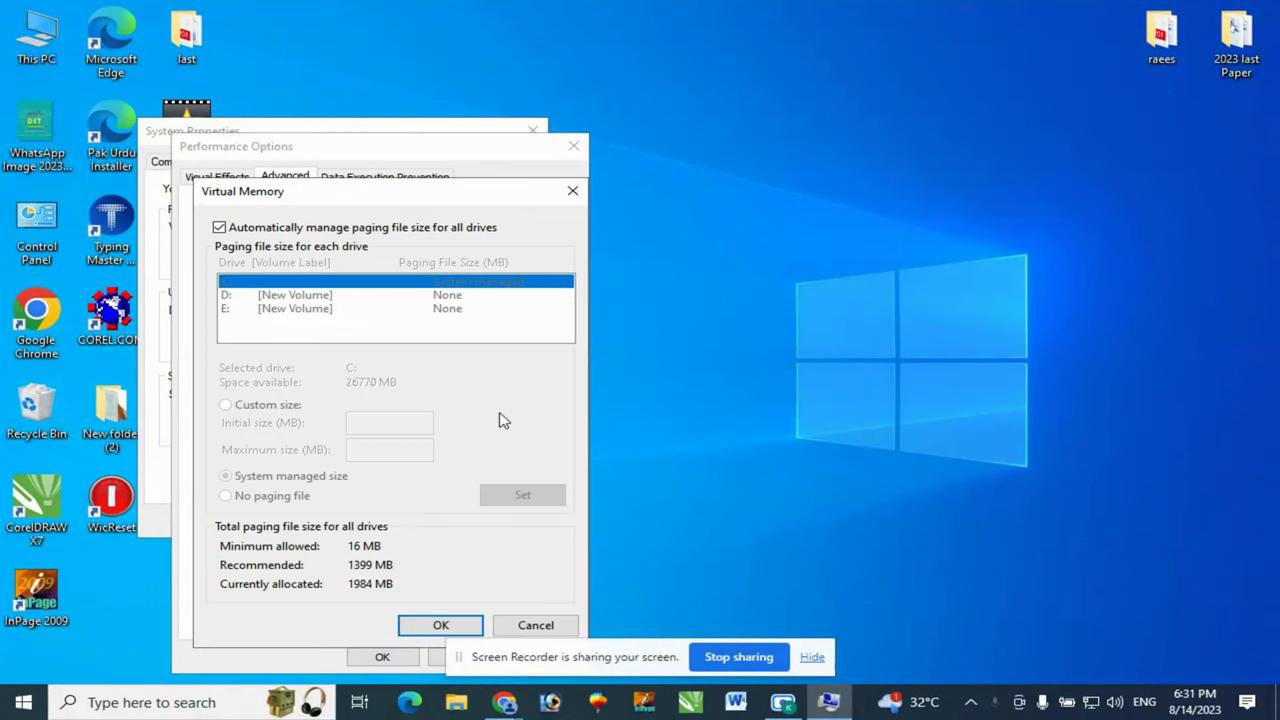
drag(447, 195, 840, 146)
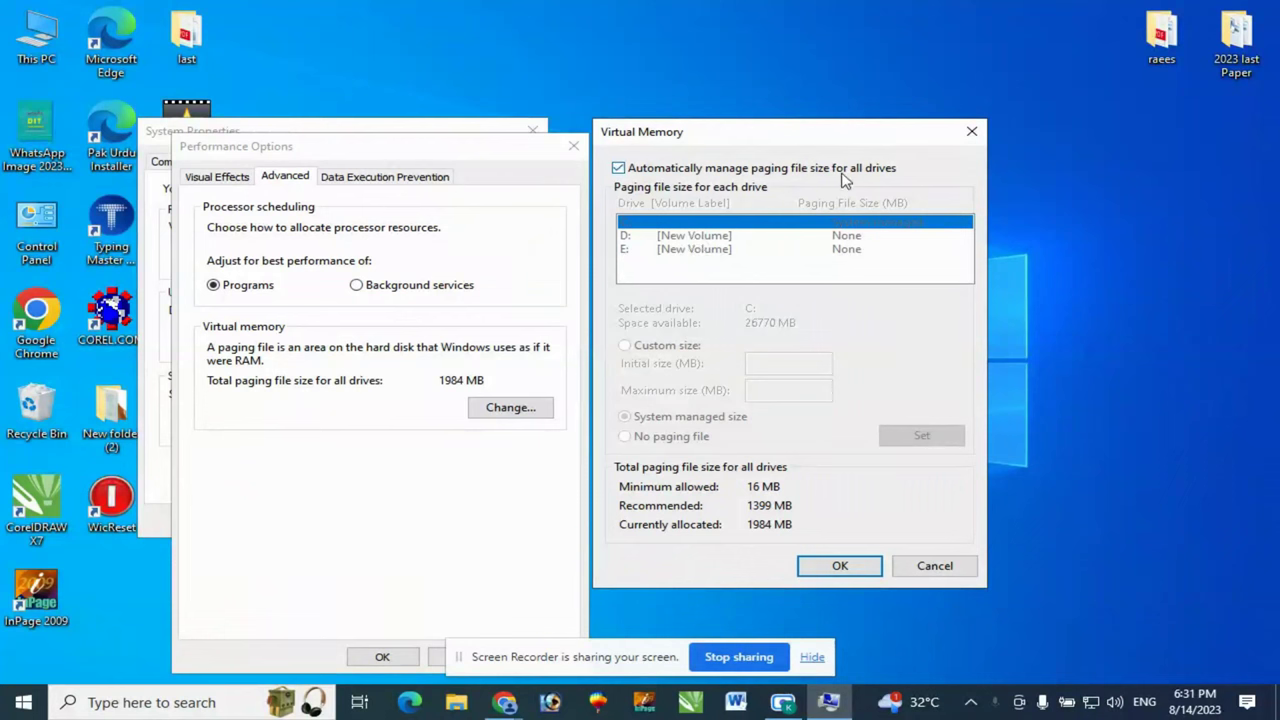
click(619, 168)
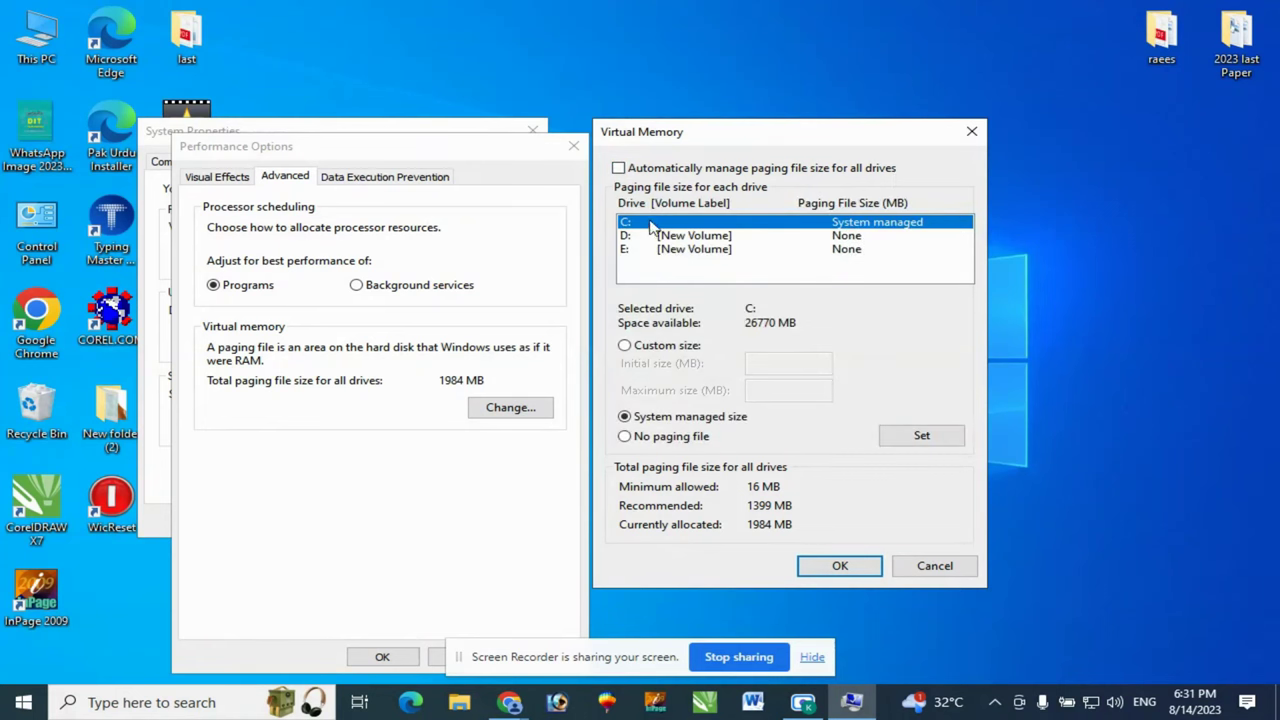
click(626, 346)
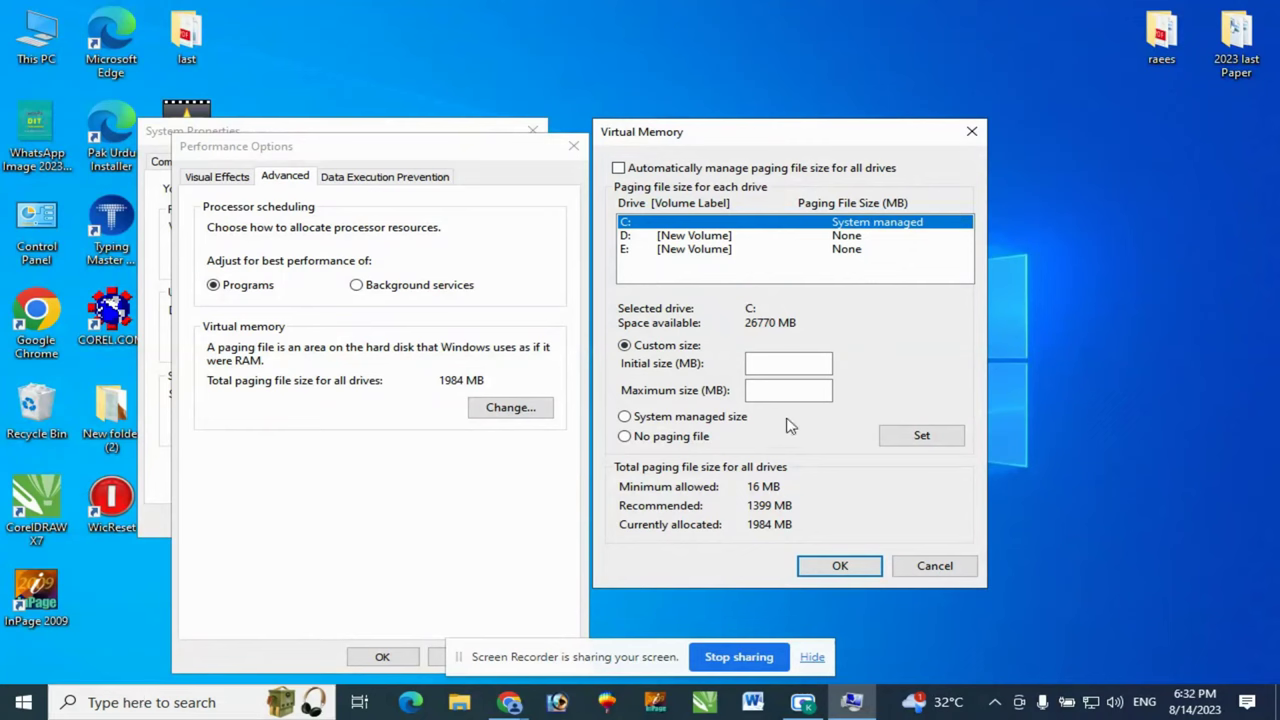
- Open System Information from a Windows search, check the installed physical memory (RAM) and close the window
click(165, 703)
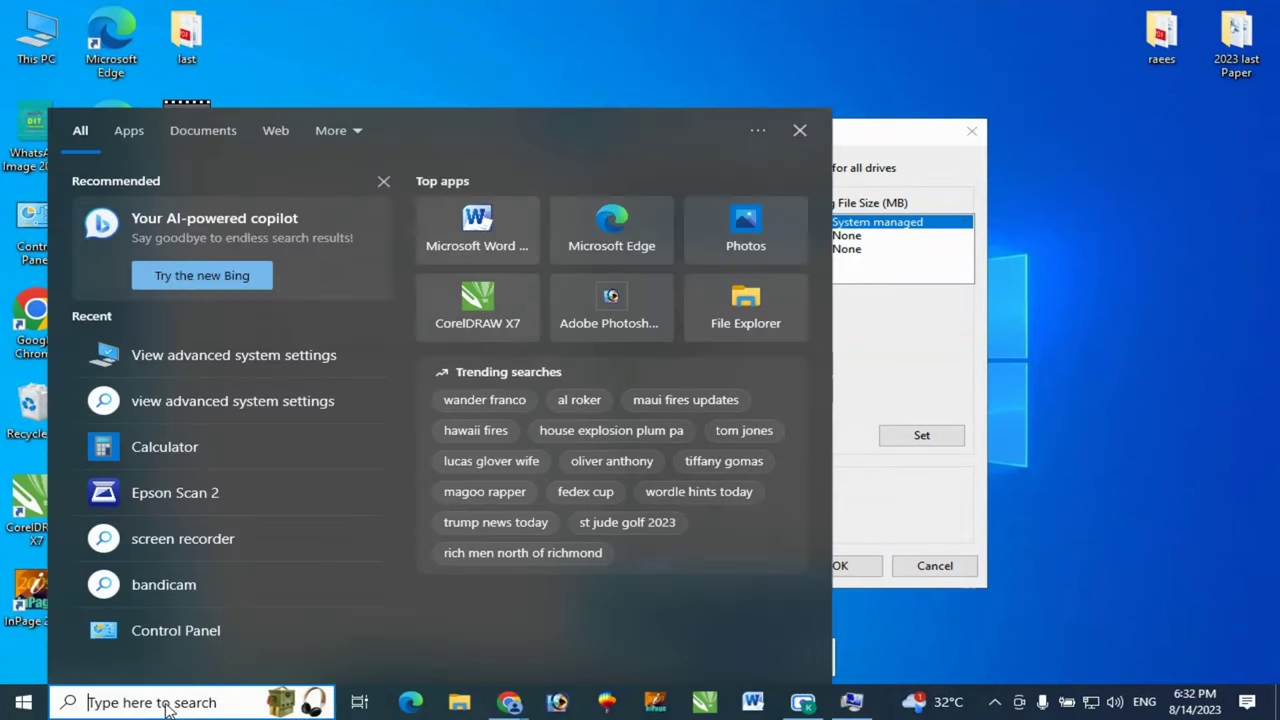
text(system)
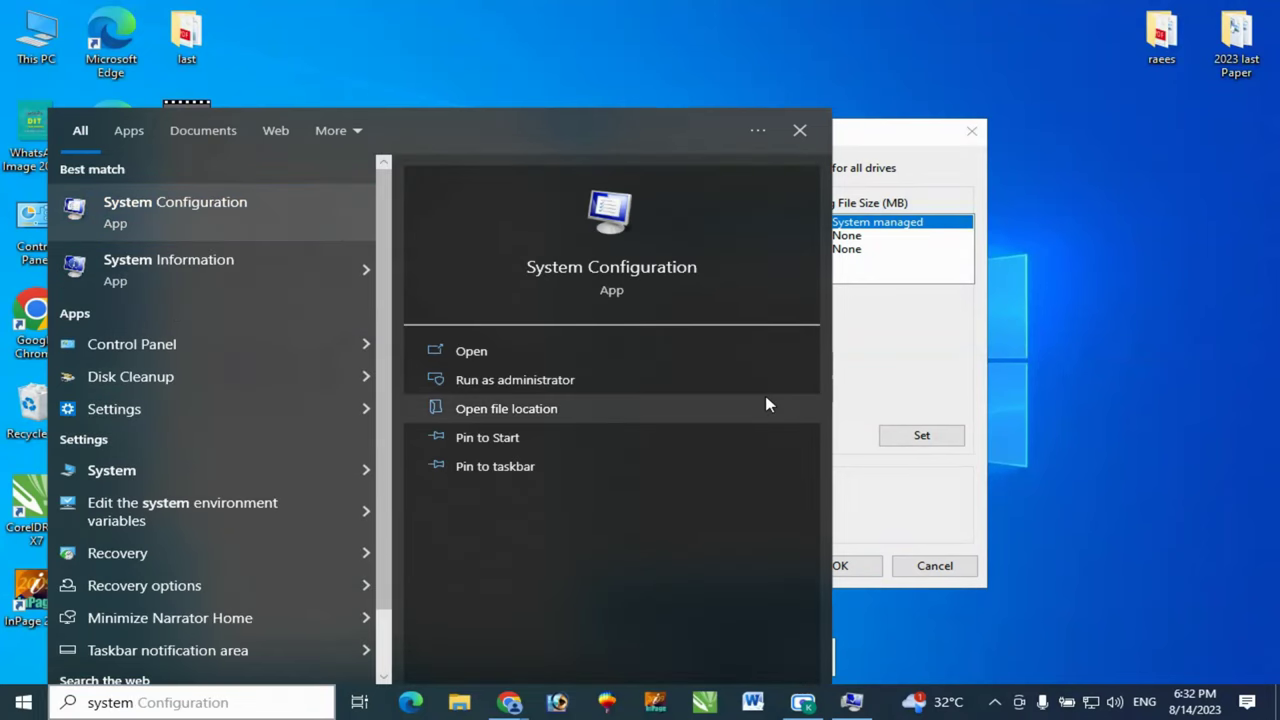
click(549, 347)
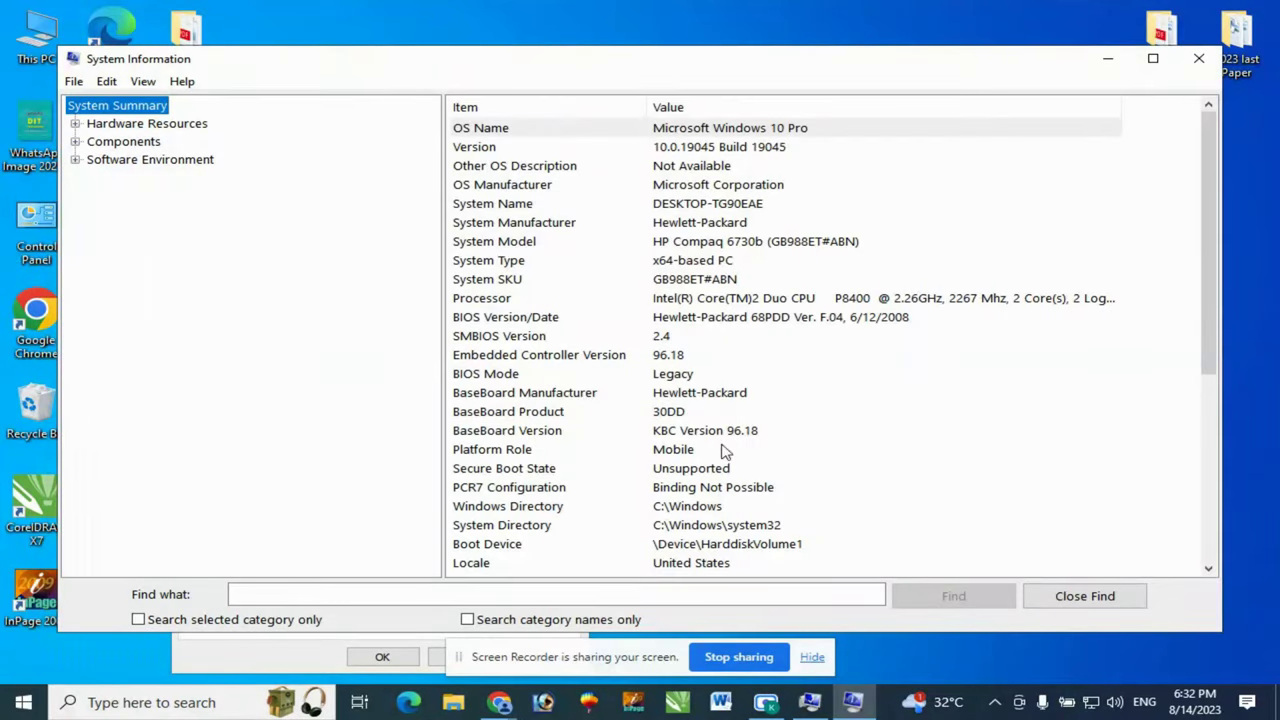
scroll(721, 404, down, 3)
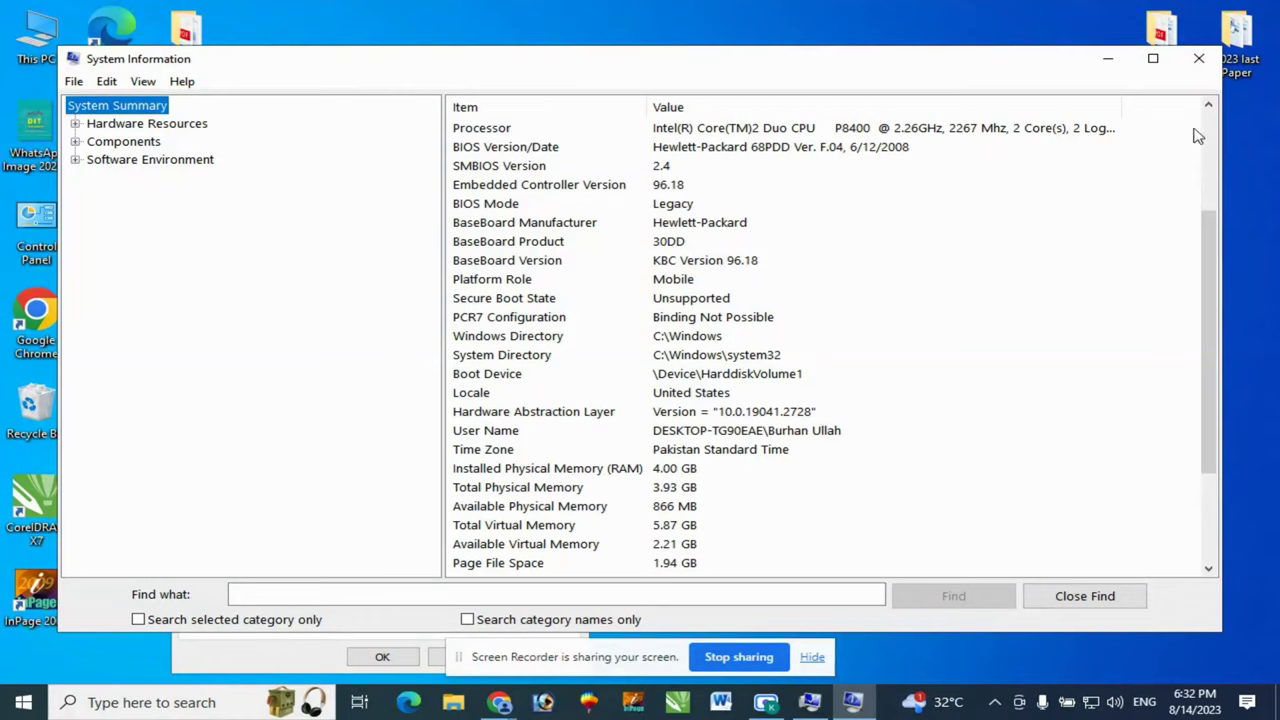
click(1200, 62)
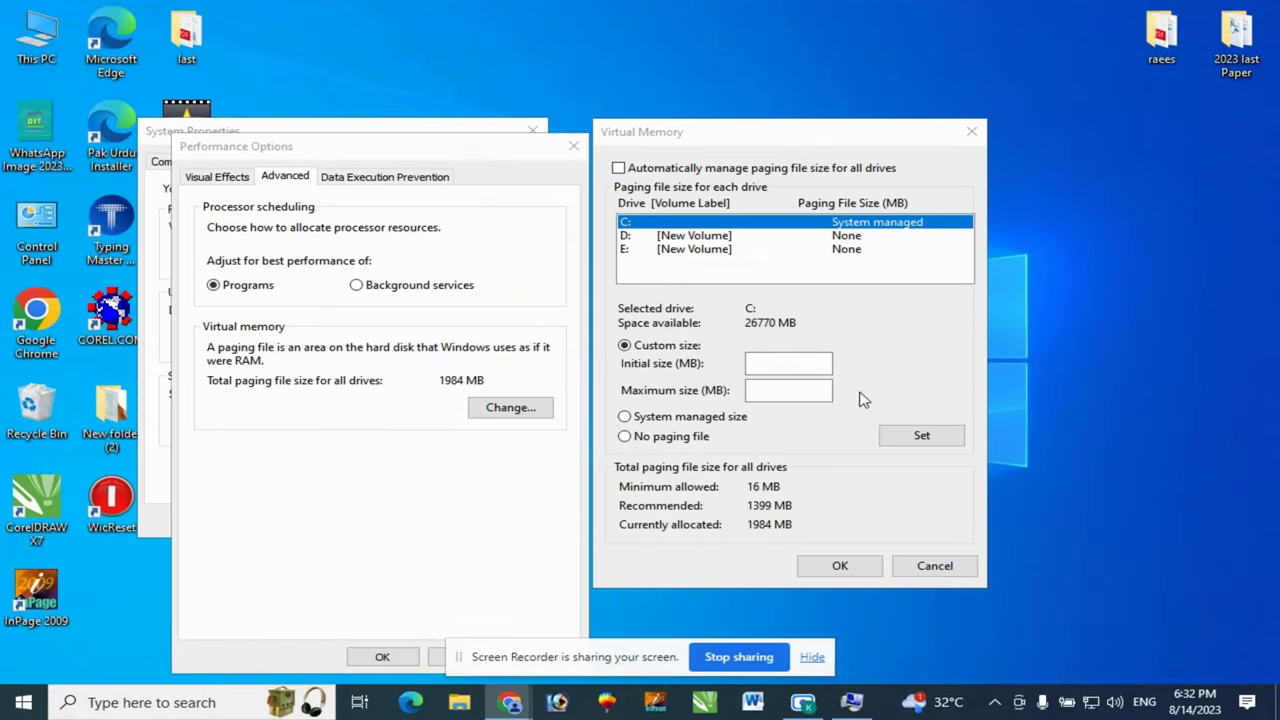
- Search Windows for "calculator" and open the Calculator app
click(188, 703)
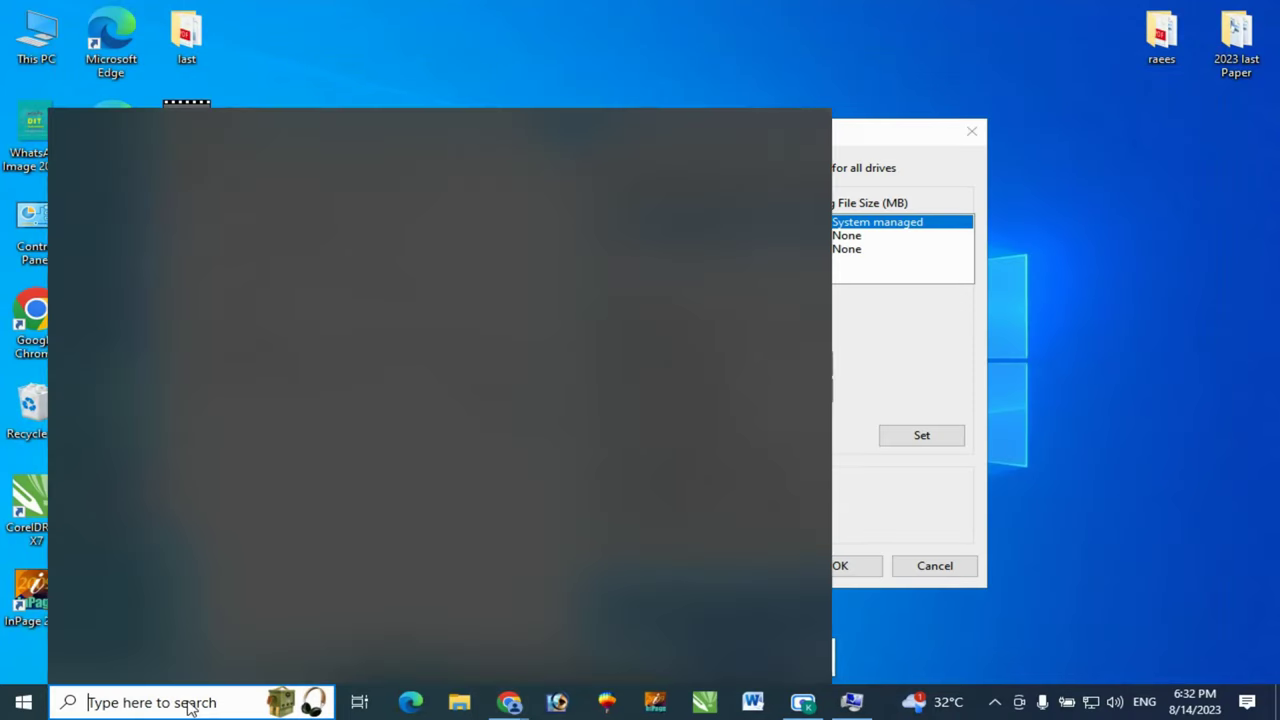
text(calculator)
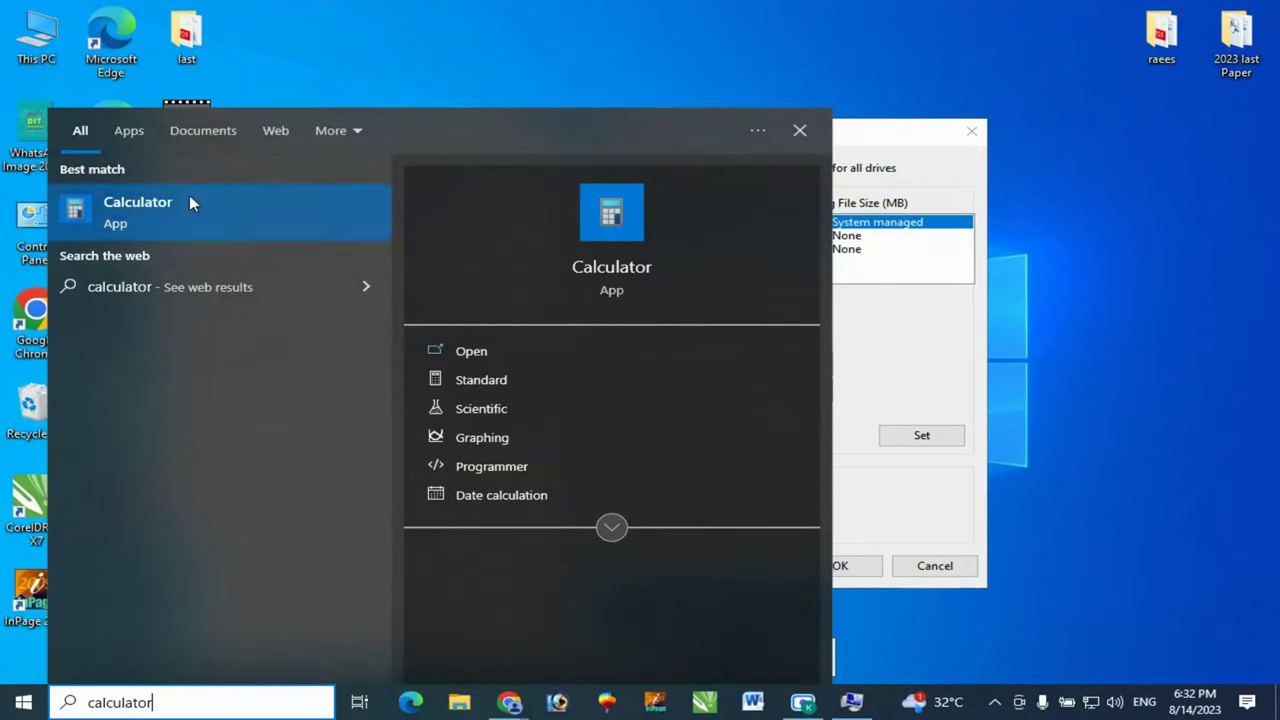
click(960, 406)
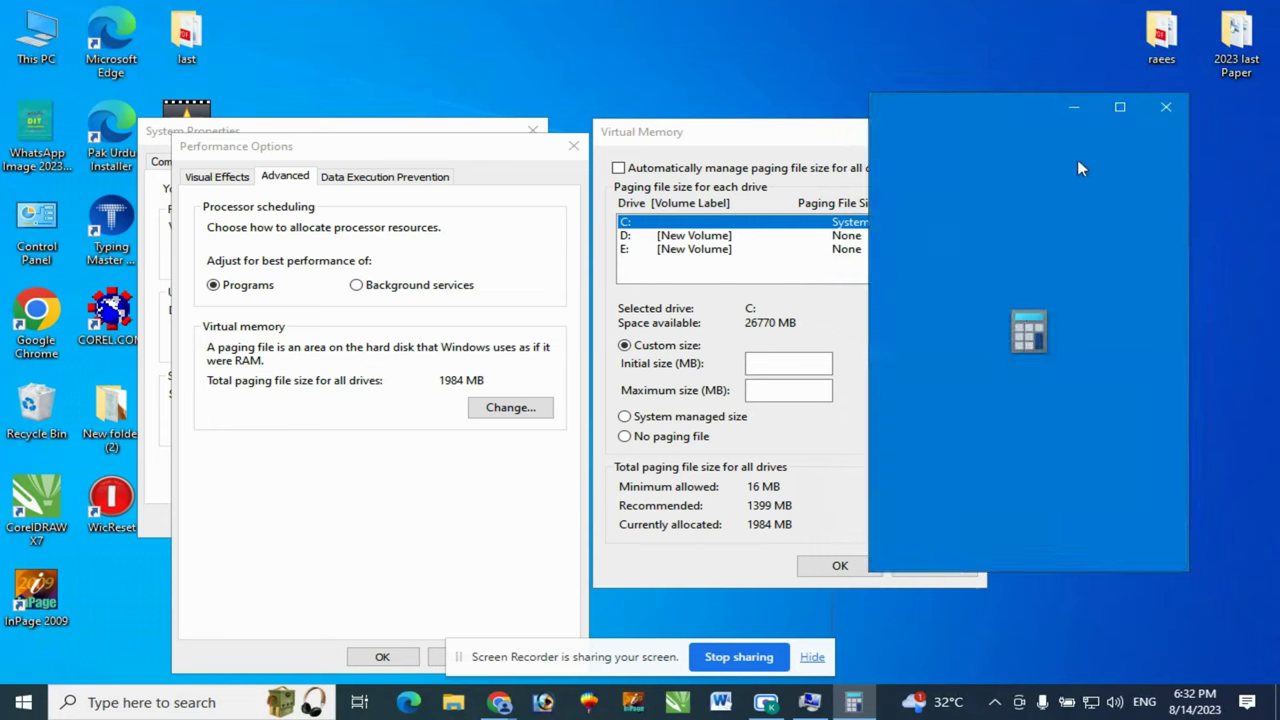
- Arrange the Calculator and Virtual Memory windows side by side so that neither covers the other
drag(990, 112, 1046, 111)
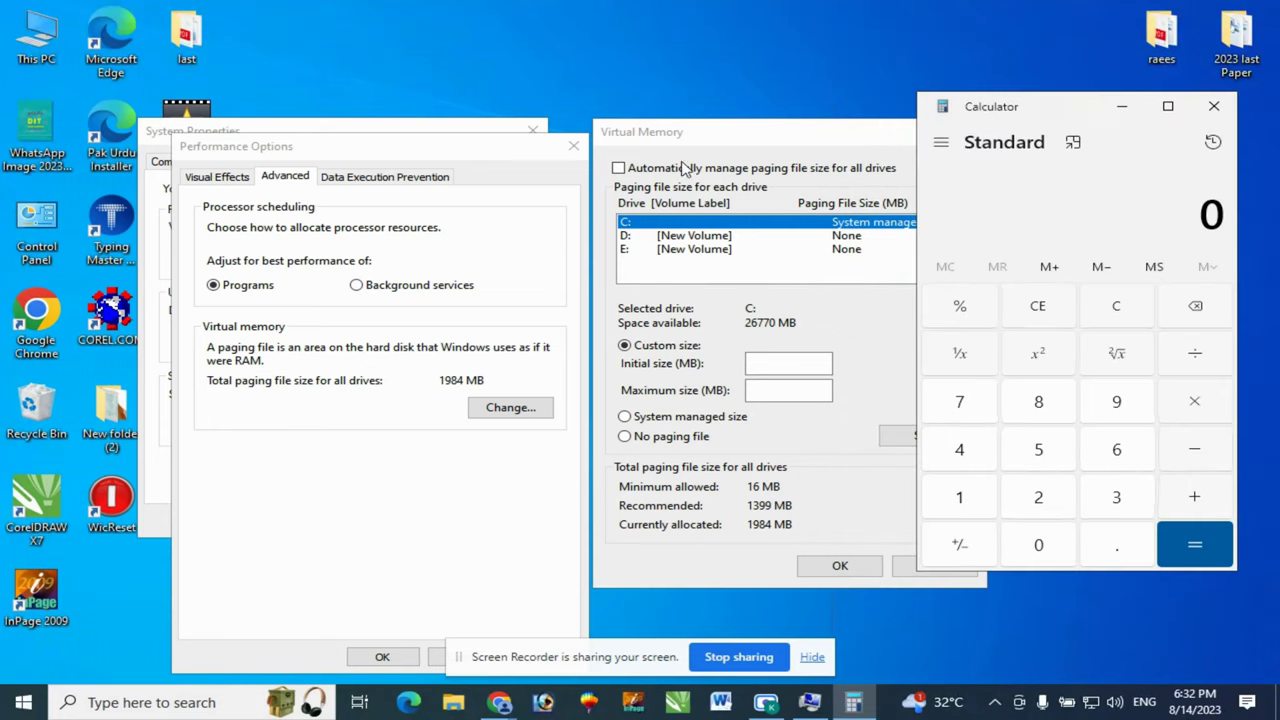
click(414, 152)
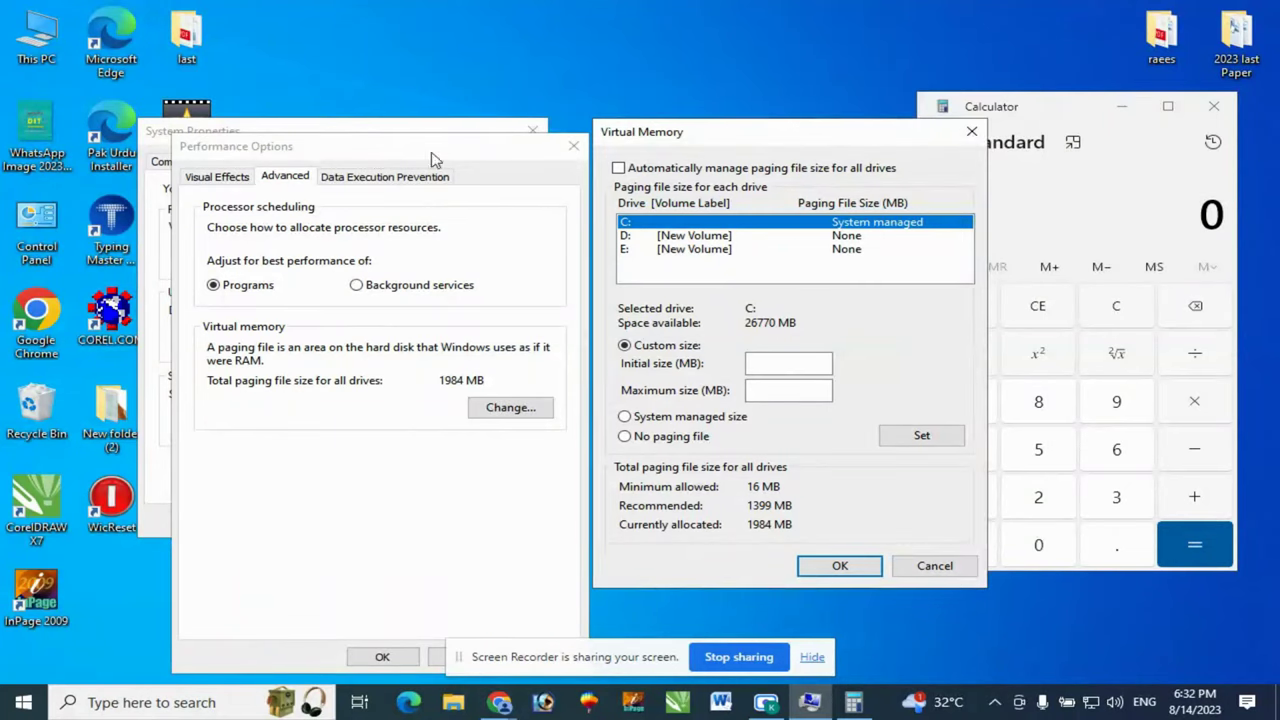
drag(759, 140, 735, 142)
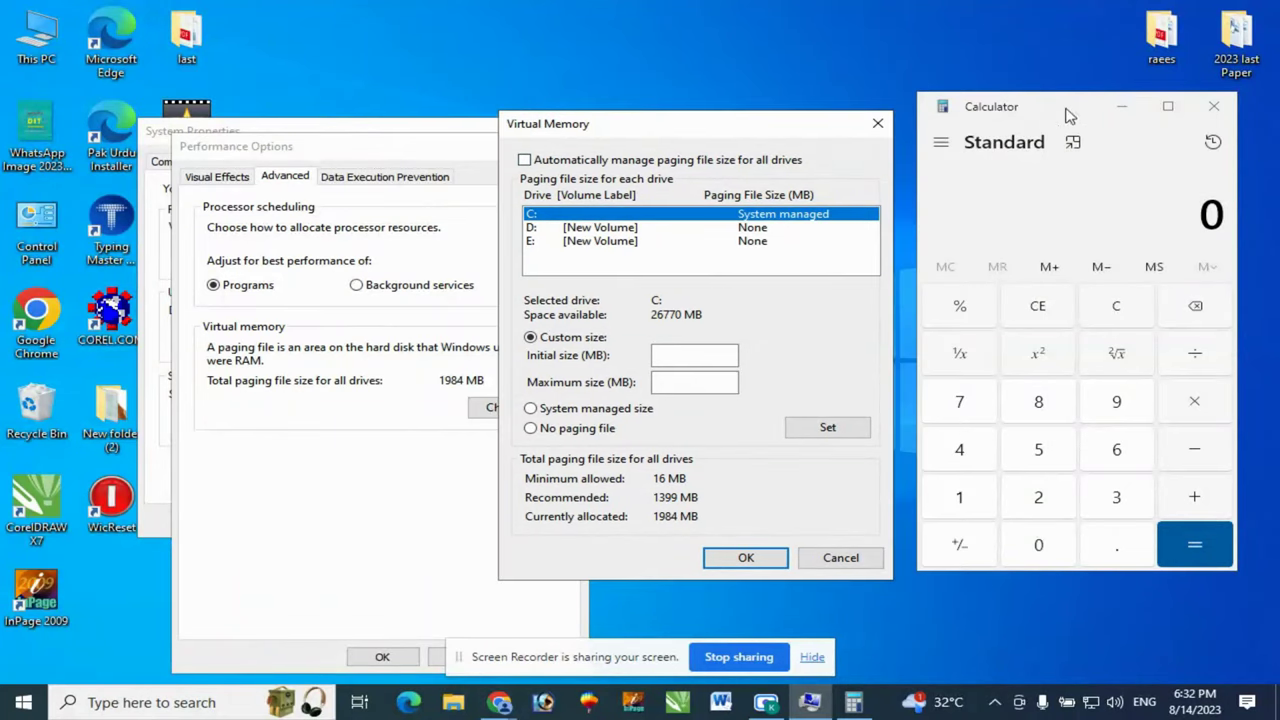
drag(1072, 112, 1056, 127)
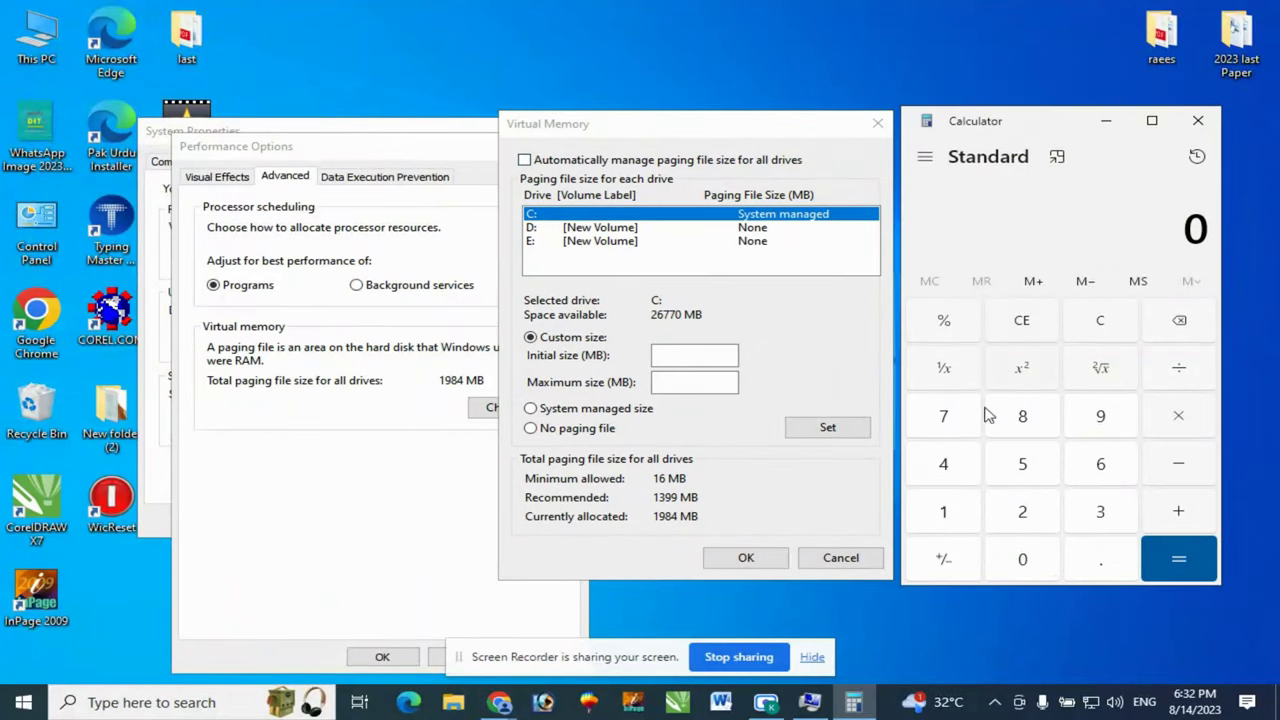
- Calculate 1024 × 4 in Calculator to convert the RAM size from gigabytes to megabytes
click(939, 515)
click(1022, 567)
click(1028, 516)
click(945, 466)
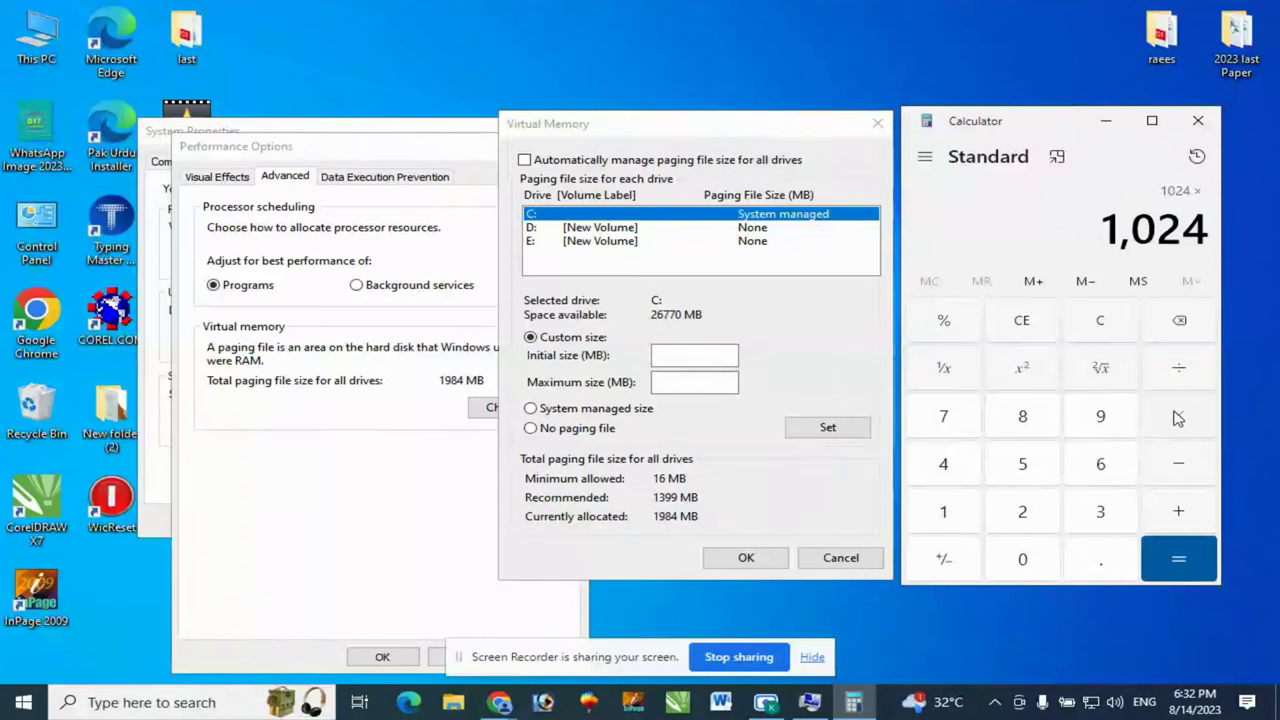
click(946, 464)
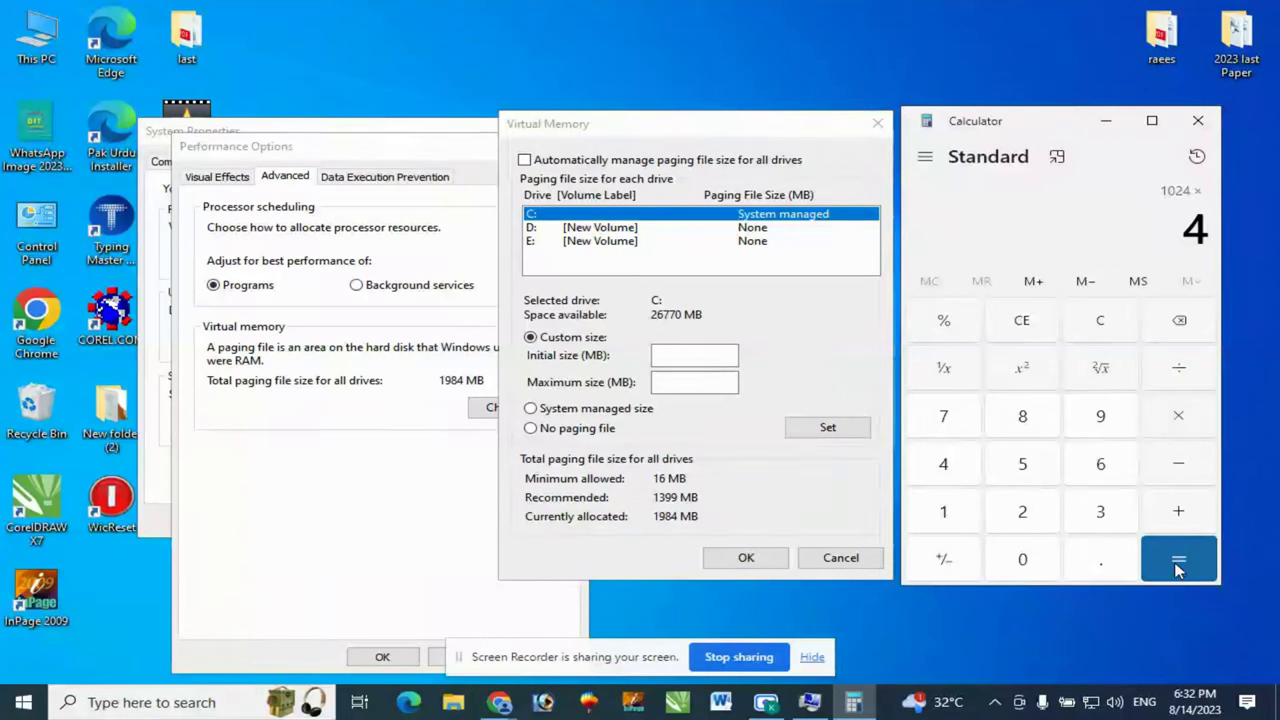
click(1177, 566)
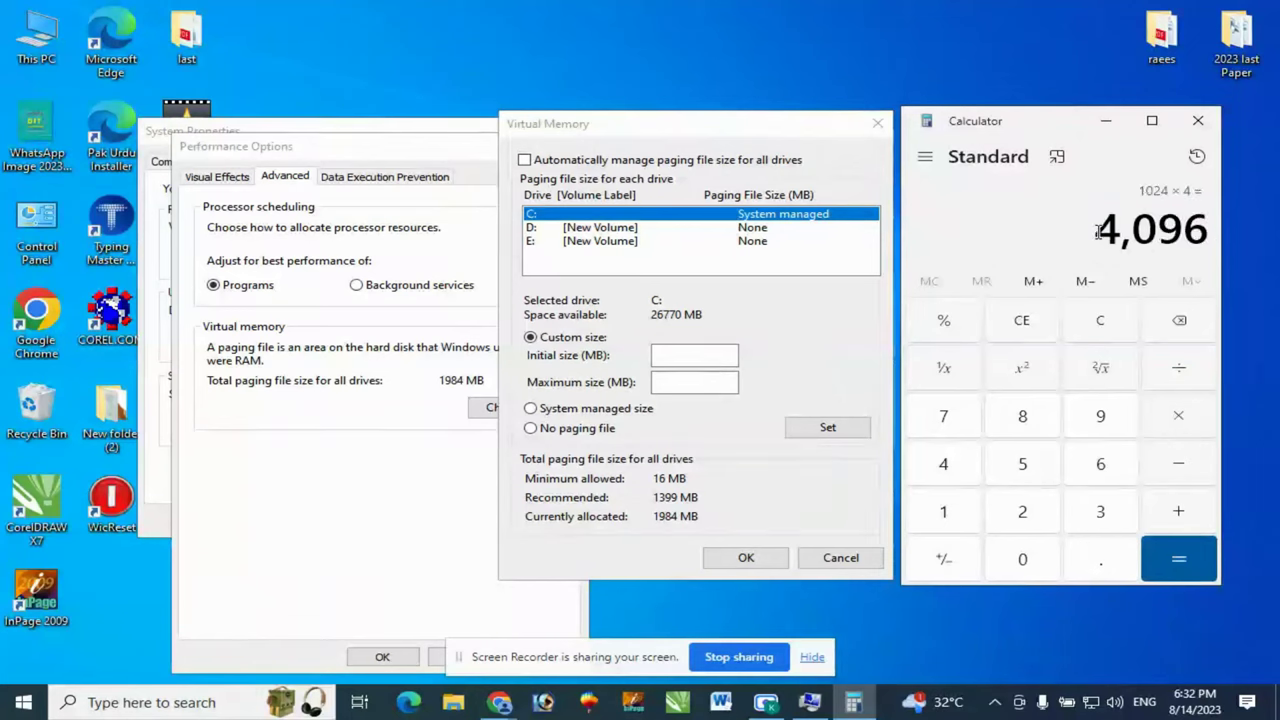
- Copy the Calculator result into the initial paging file size for drive C: and format it as 4096 without the comma
drag(1110, 232, 1219, 238)
key(ctrl+c)
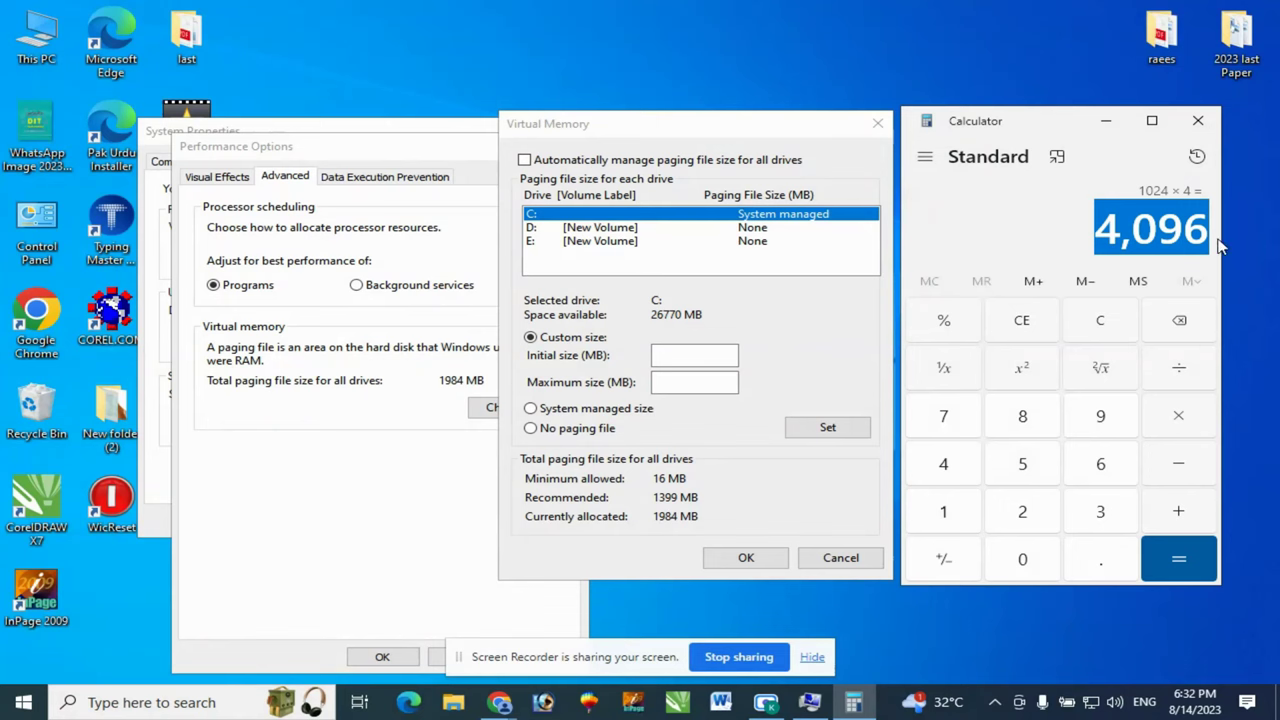
click(684, 352)
key(ctrl+v)
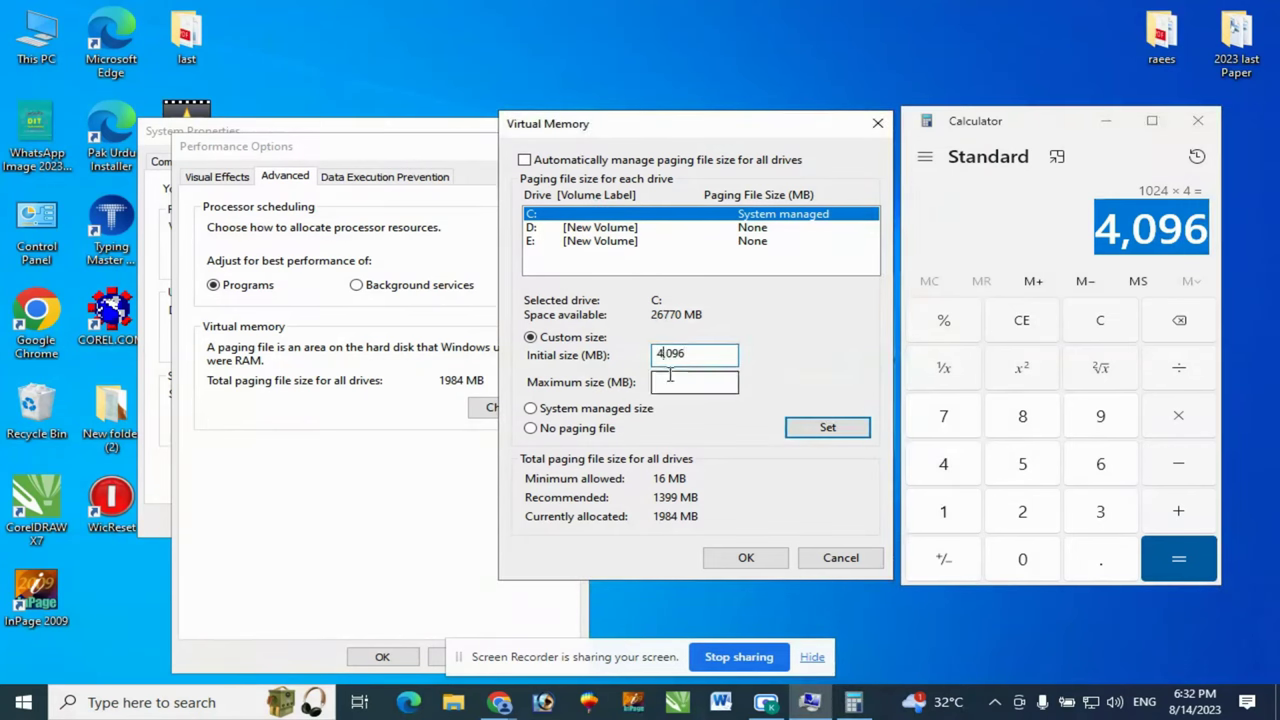
text(4)
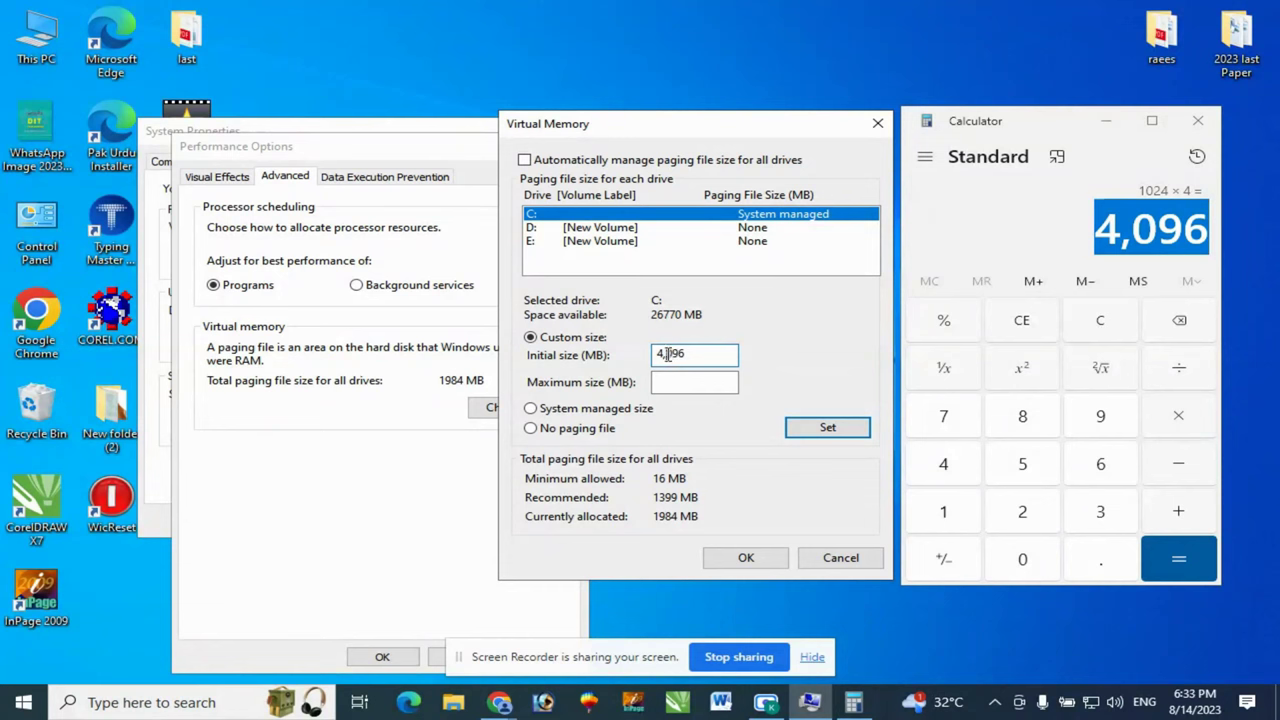
- Clear the Calculator and calculate 1024 × 3 for the maximum paging file size
click(682, 383)
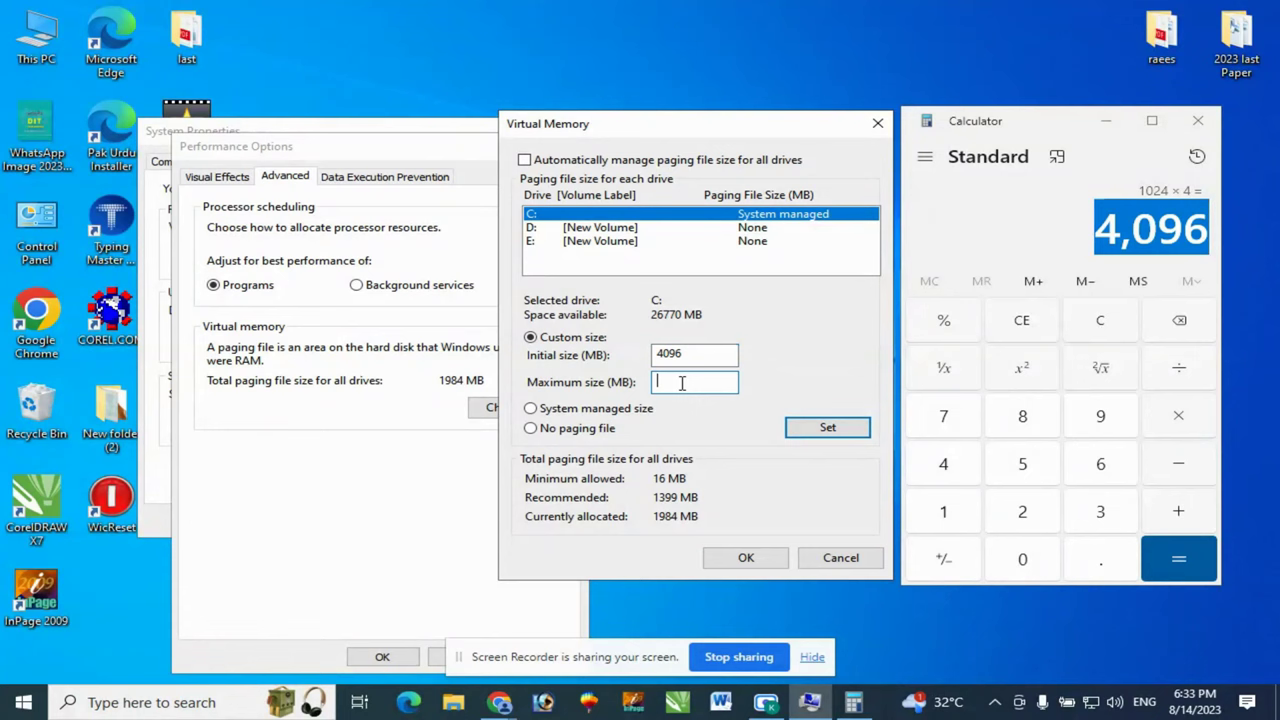
click(1180, 338)
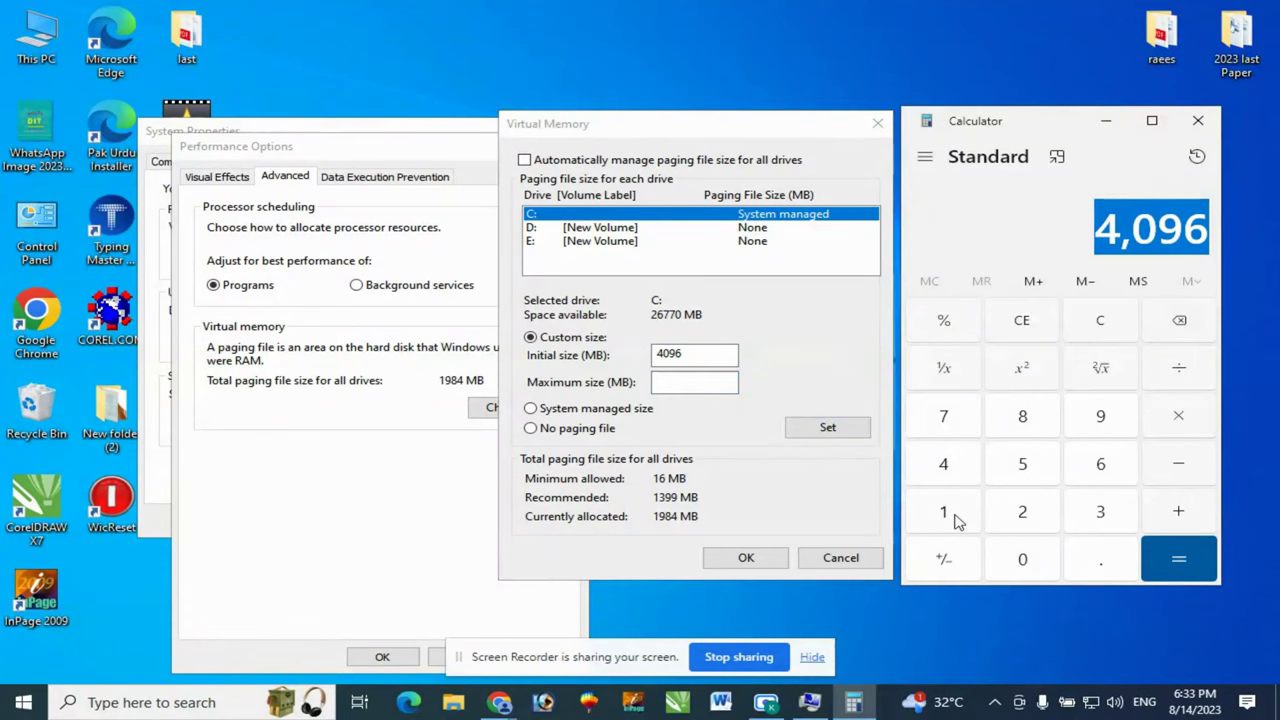
click(1034, 322)
click(950, 516)
click(1019, 560)
click(1022, 512)
click(950, 470)
click(1186, 420)
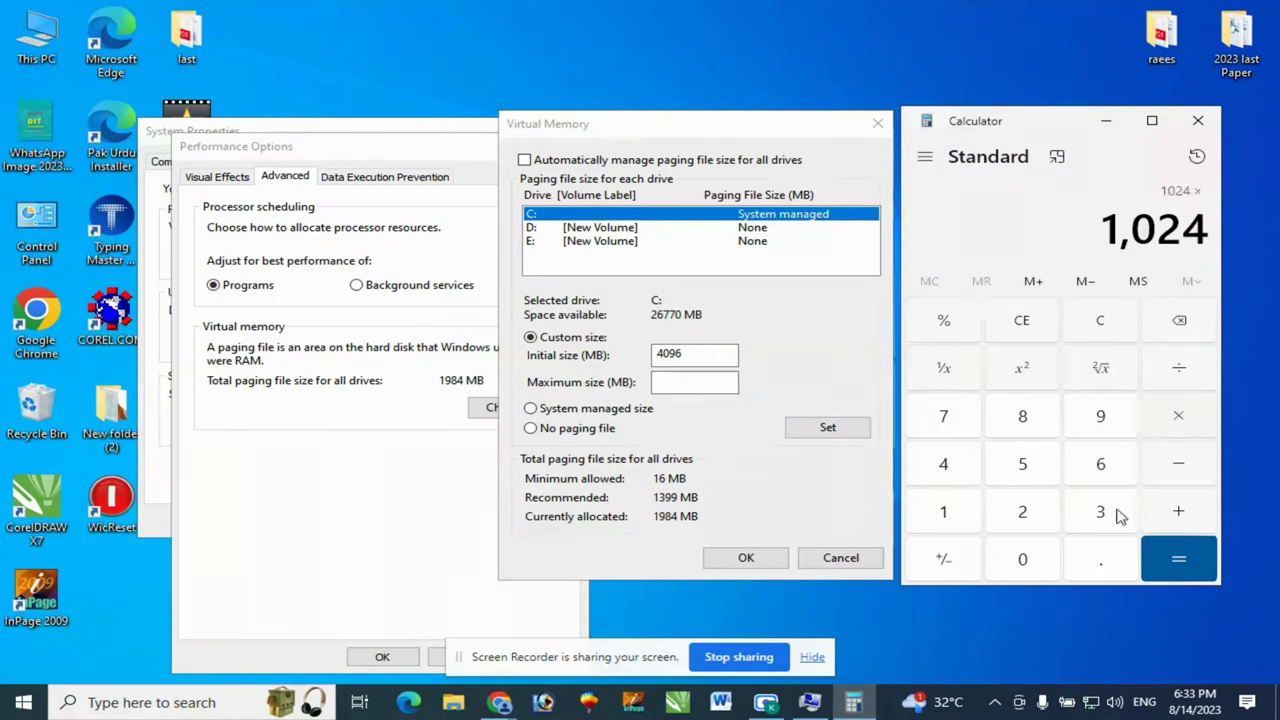
click(1110, 513)
click(1194, 560)
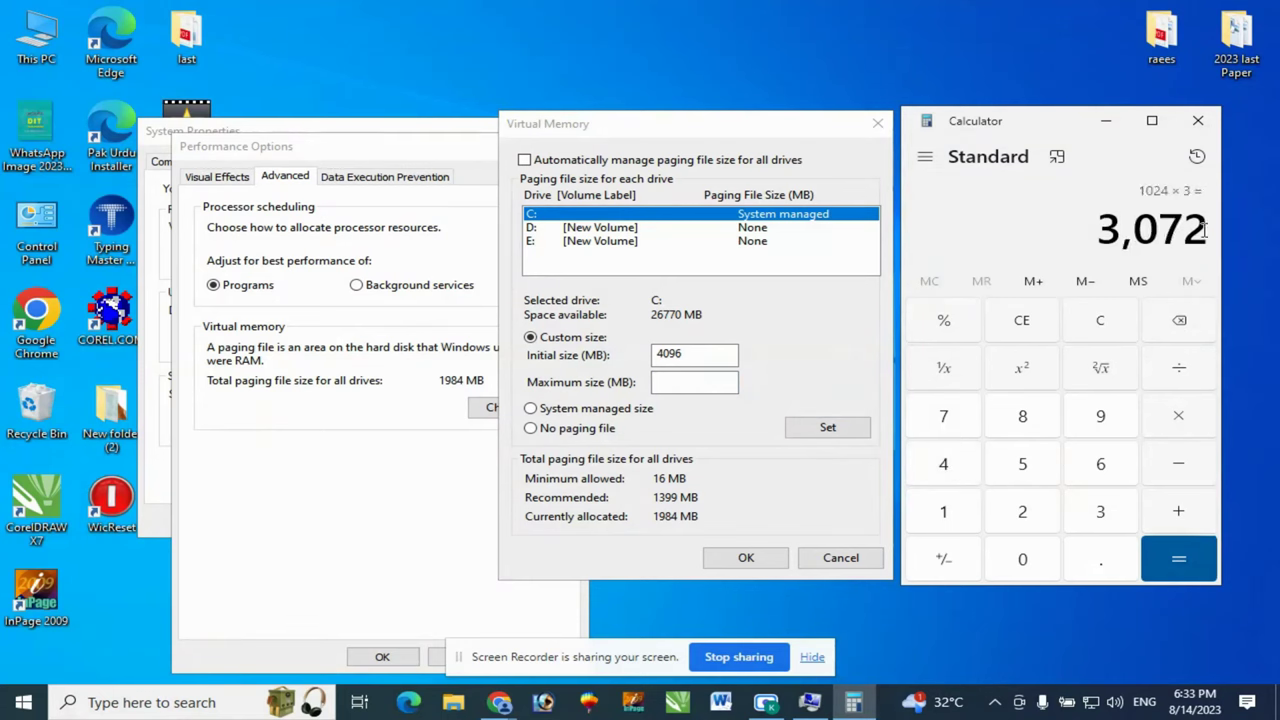
- Copy the result into the maximum paging file size and try to apply 3072 MB for drive C:
drag(1188, 232, 1081, 248)
key(ctrl+c)
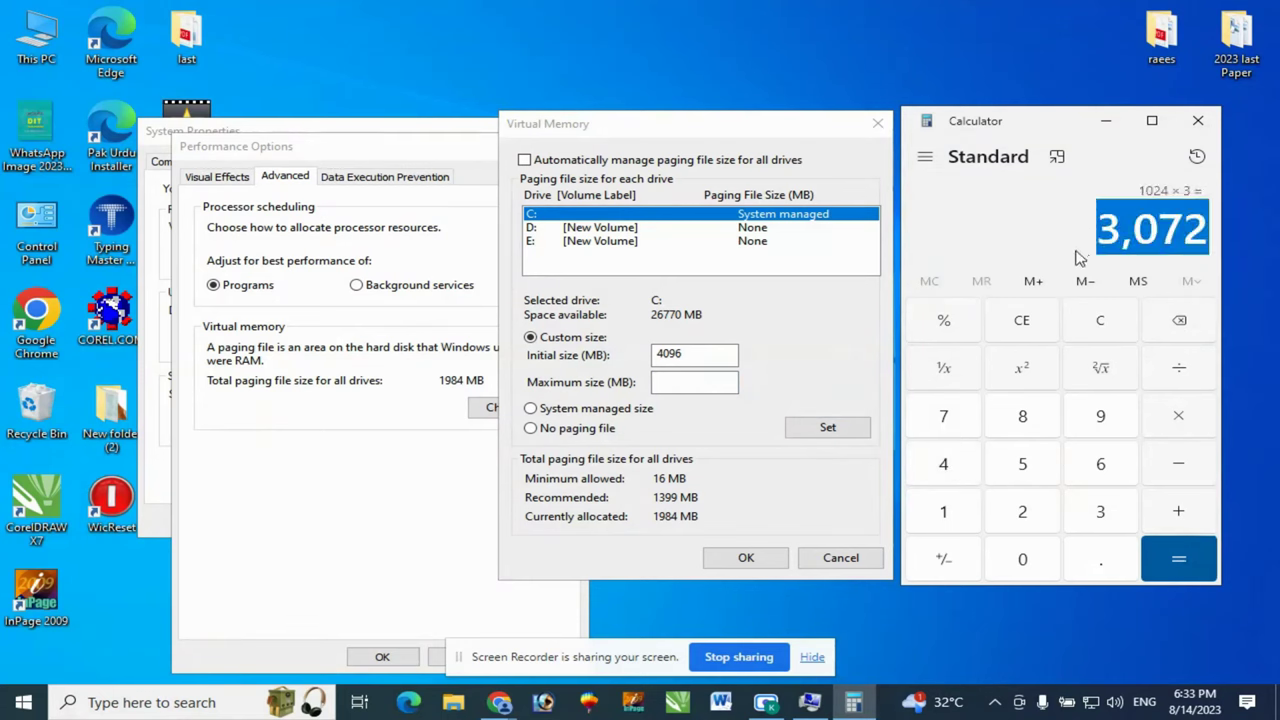
click(680, 381)
key(ctrl+v)
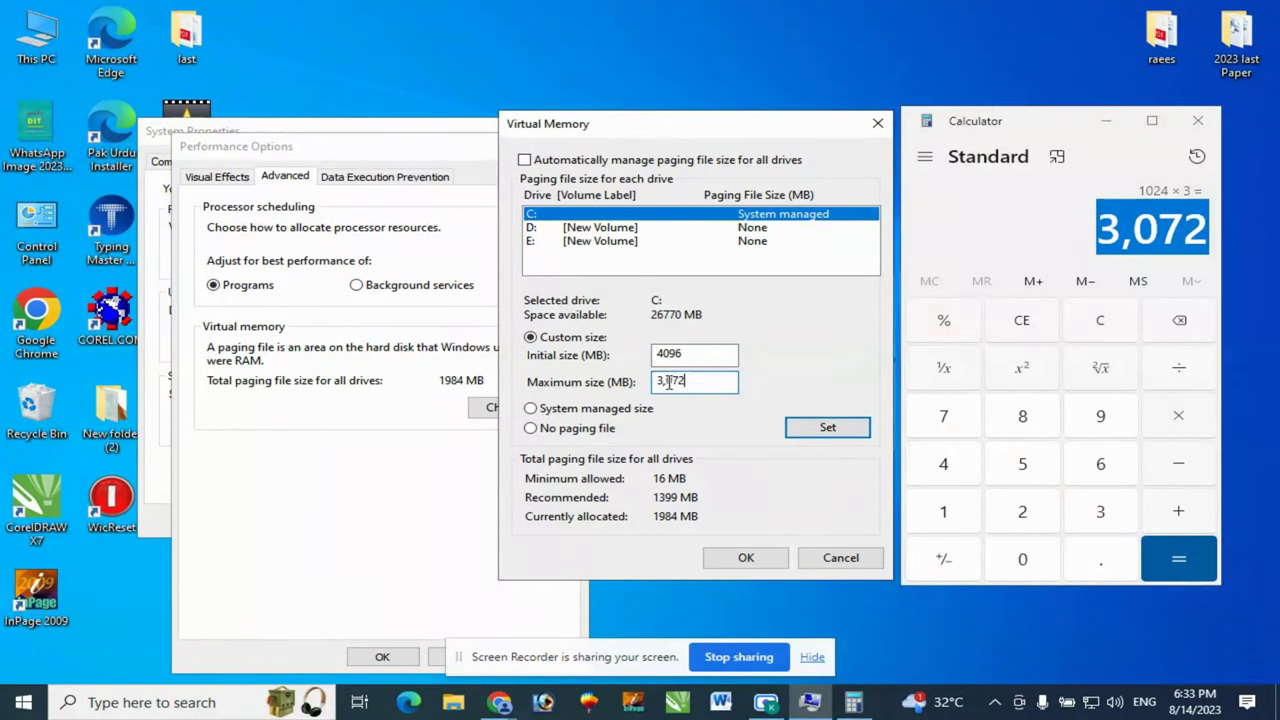
click(826, 430)
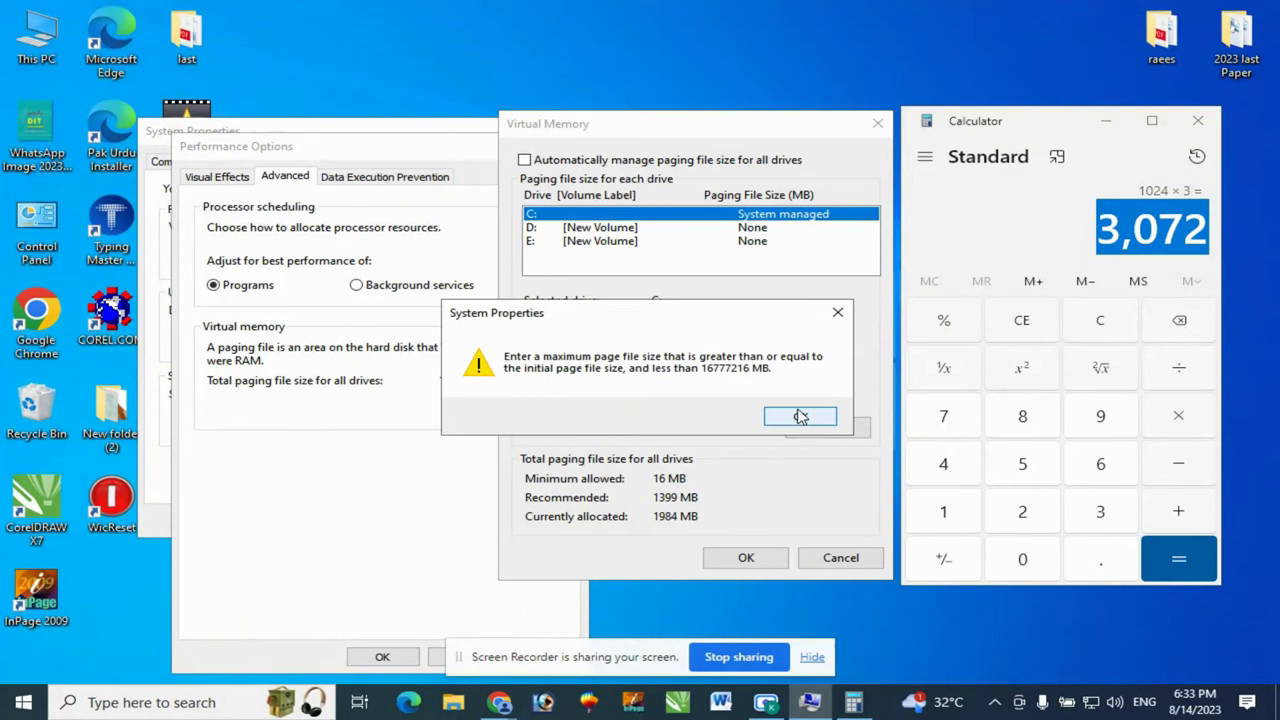
click(800, 417)
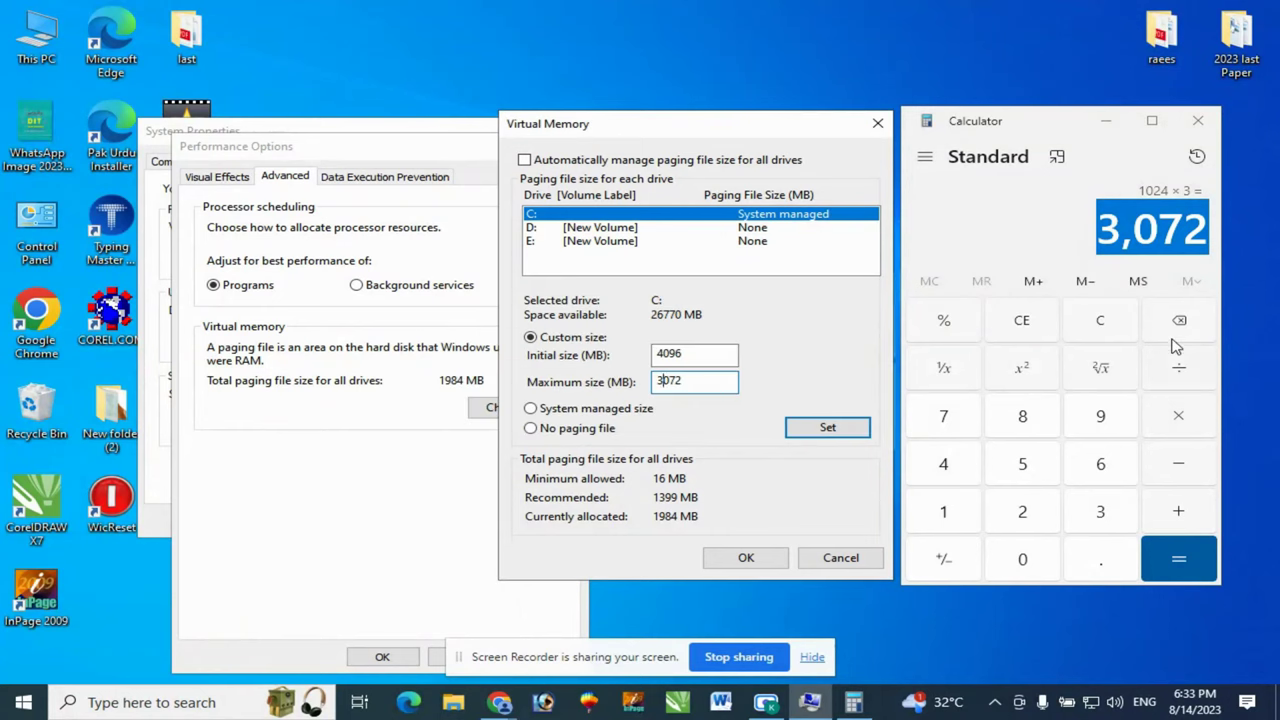
- Clear the Calculator and calculate 1024 × 2 for a different maximum paging file size
click(1016, 328)
click(943, 513)
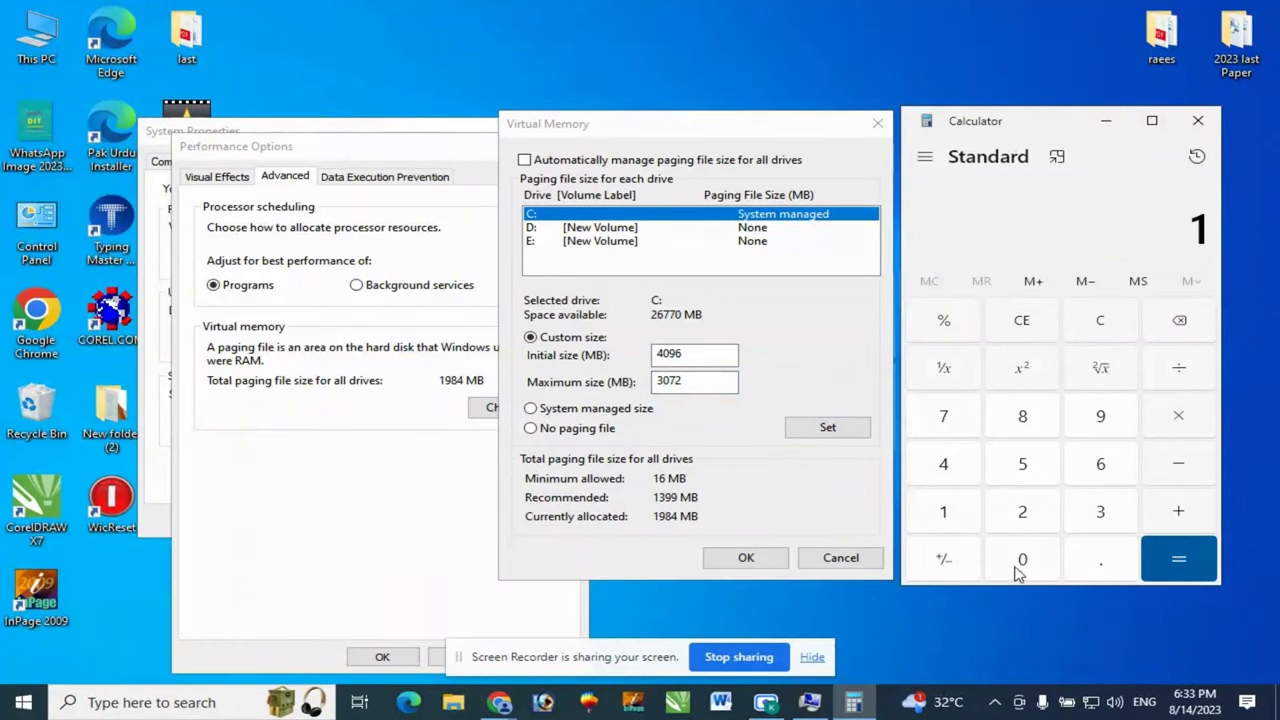
click(1021, 562)
click(1022, 511)
click(943, 464)
click(1178, 415)
click(1018, 518)
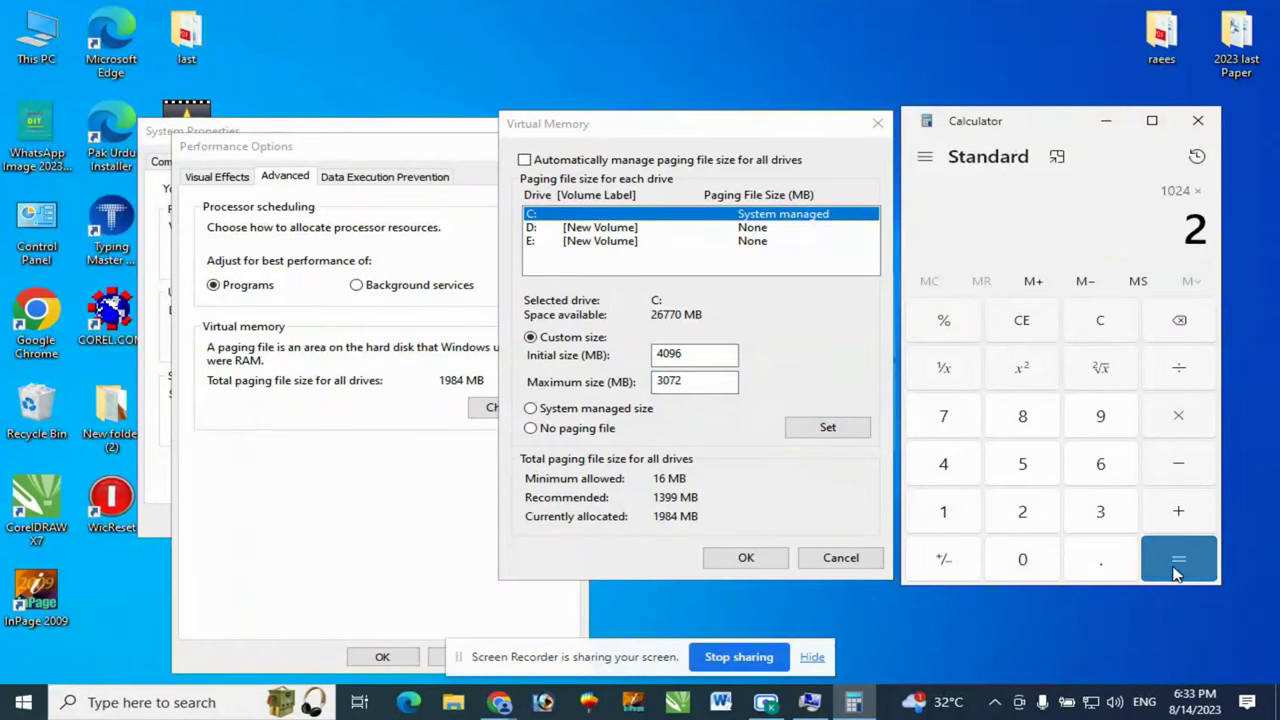
click(1178, 558)
- Replace the maximum paging file size with the copied result and try to apply 2048 MB for drive C:
drag(1100, 234, 1240, 241)
key(ctrl+c)
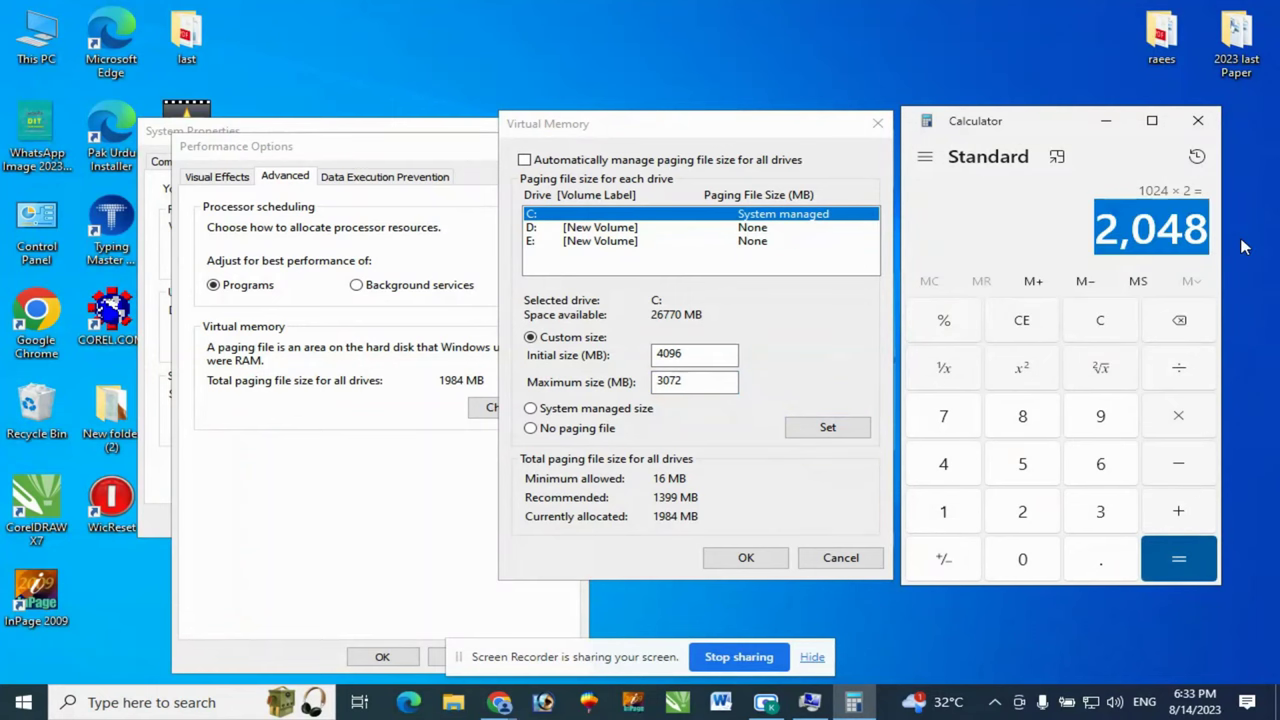
double_click(718, 381)
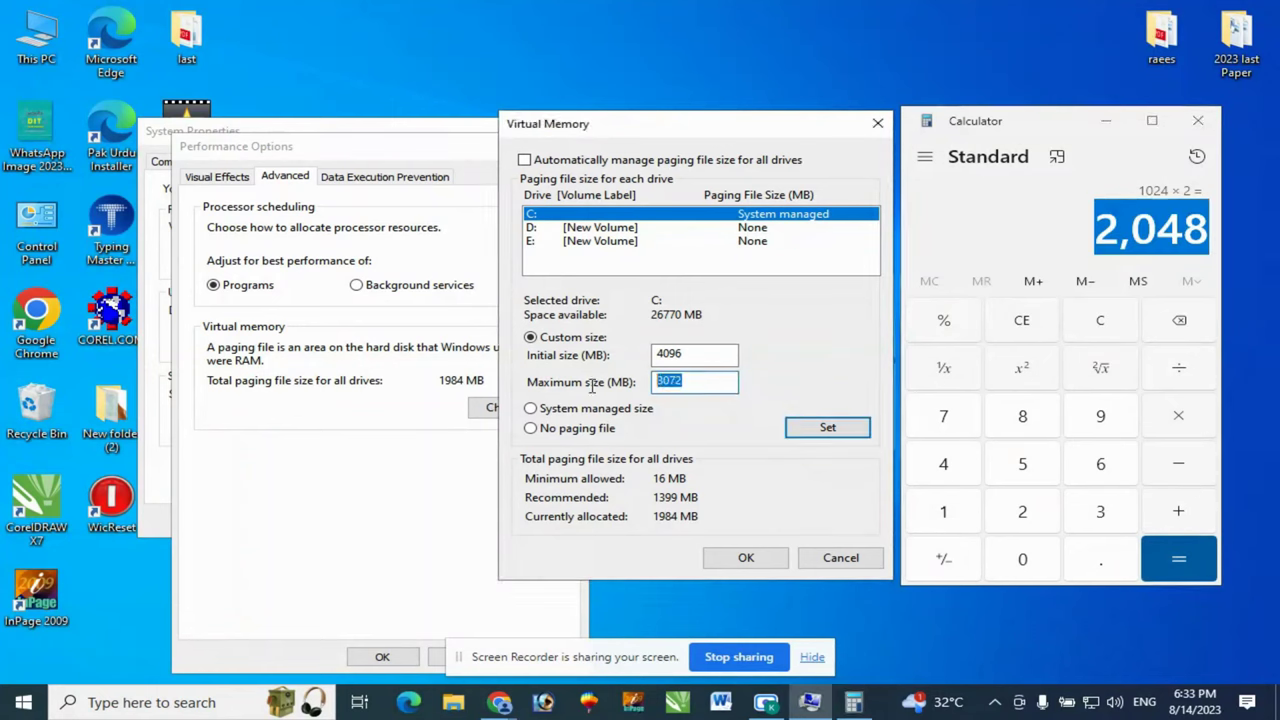
key(ctrl+v)
click(815, 428)
click(814, 424)
- Clear the Calculator and enter 1024
click(1022, 322)
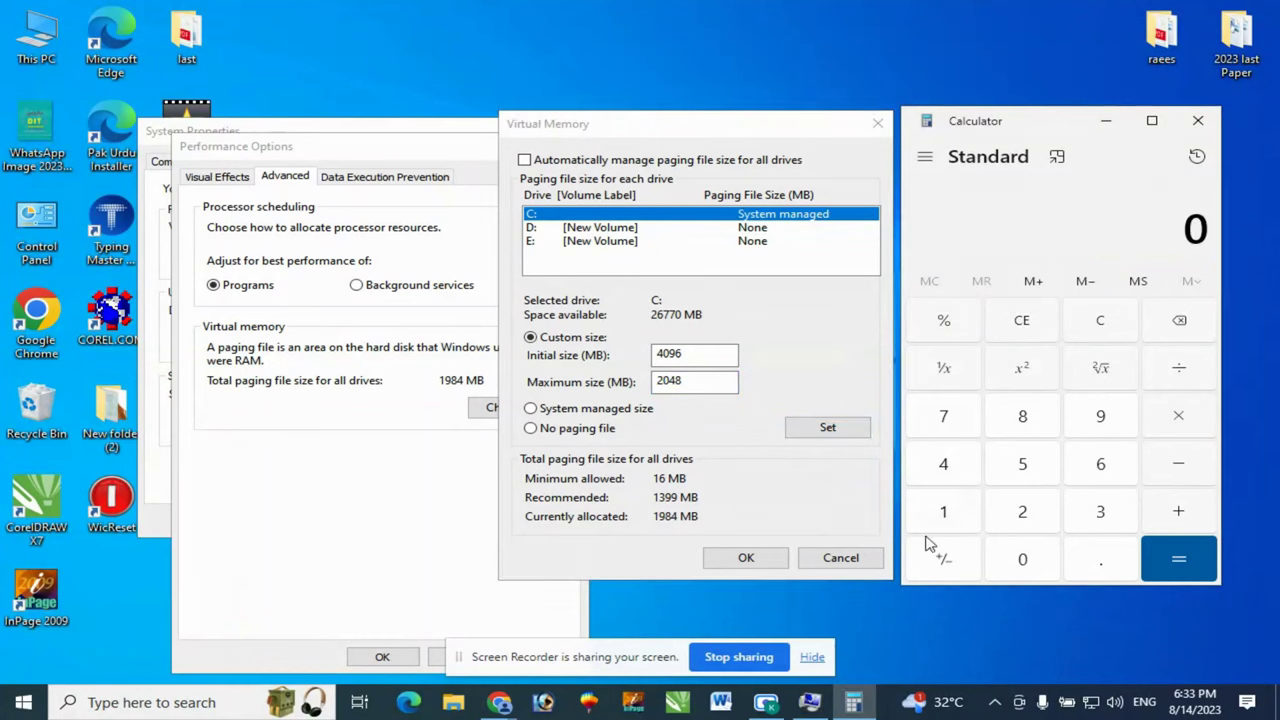
click(943, 512)
click(1022, 559)
click(1022, 512)
click(943, 464)
- Try to apply a maximum paging file size of 1024 MB for drive C:, and accept the Virtual Memory dialog and its restart notice
click(714, 383)
double_click(716, 383)
text(1024)
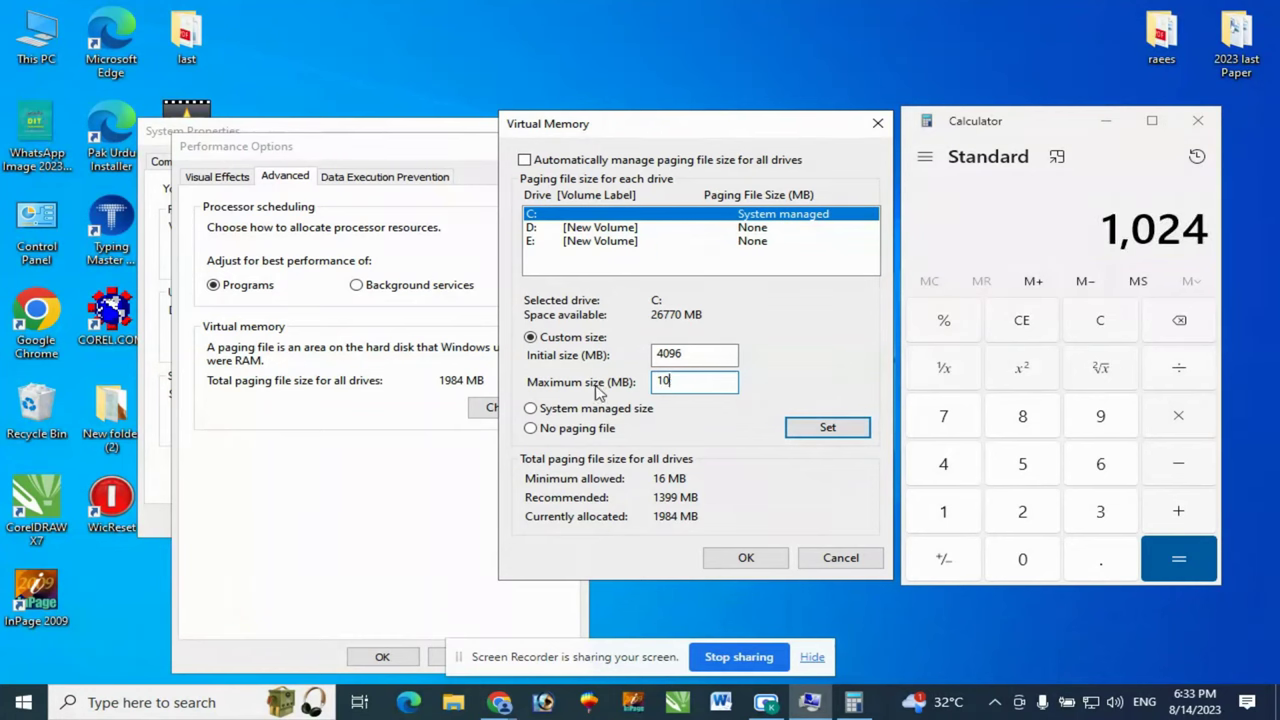
click(826, 427)
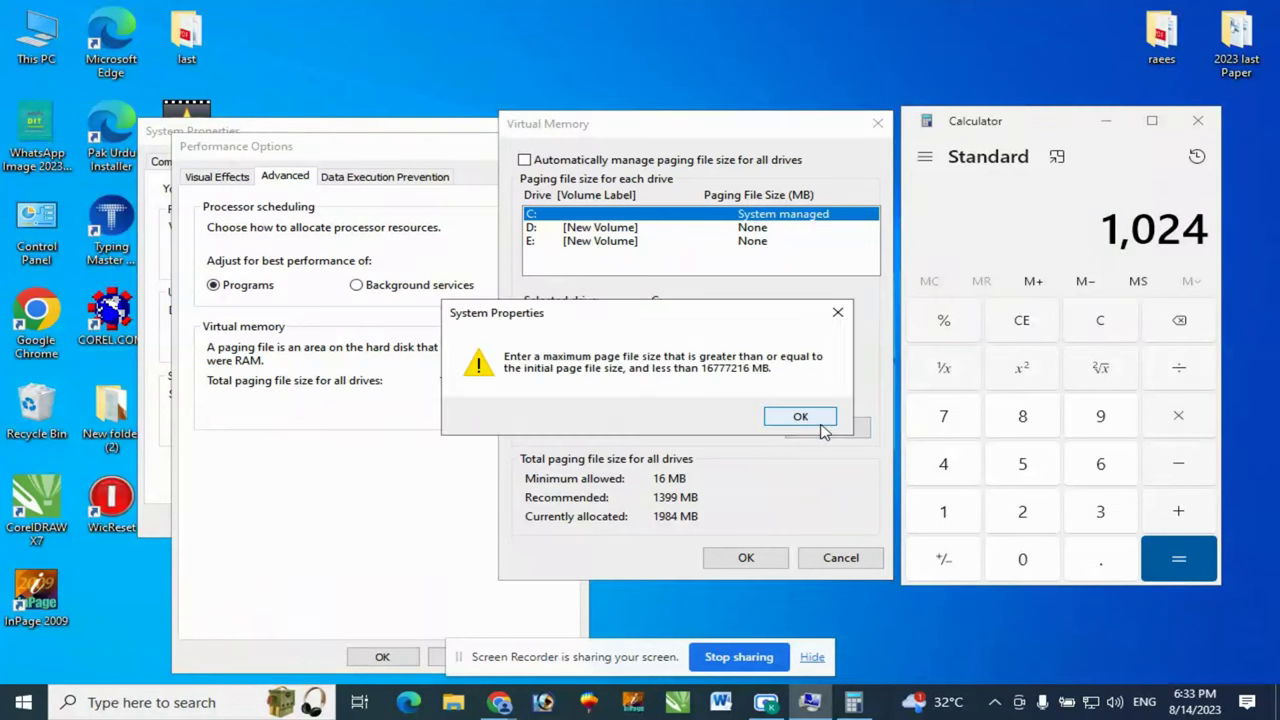
click(788, 420)
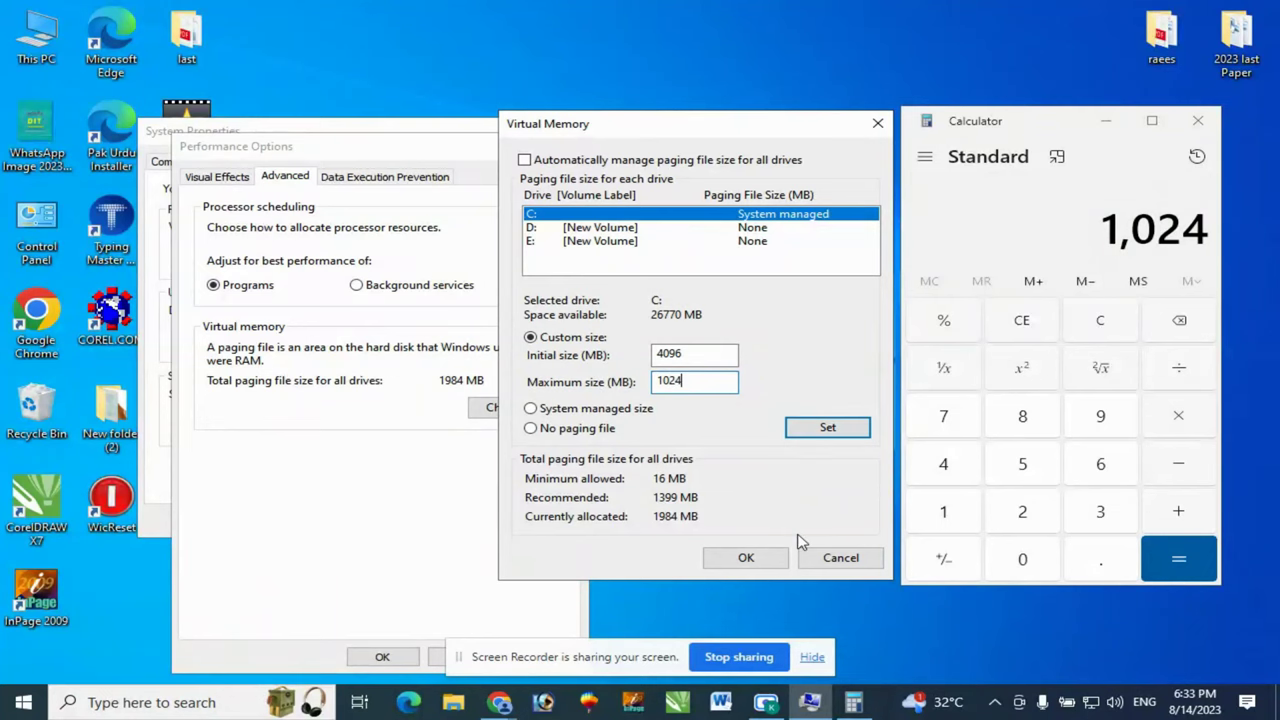
click(744, 560)
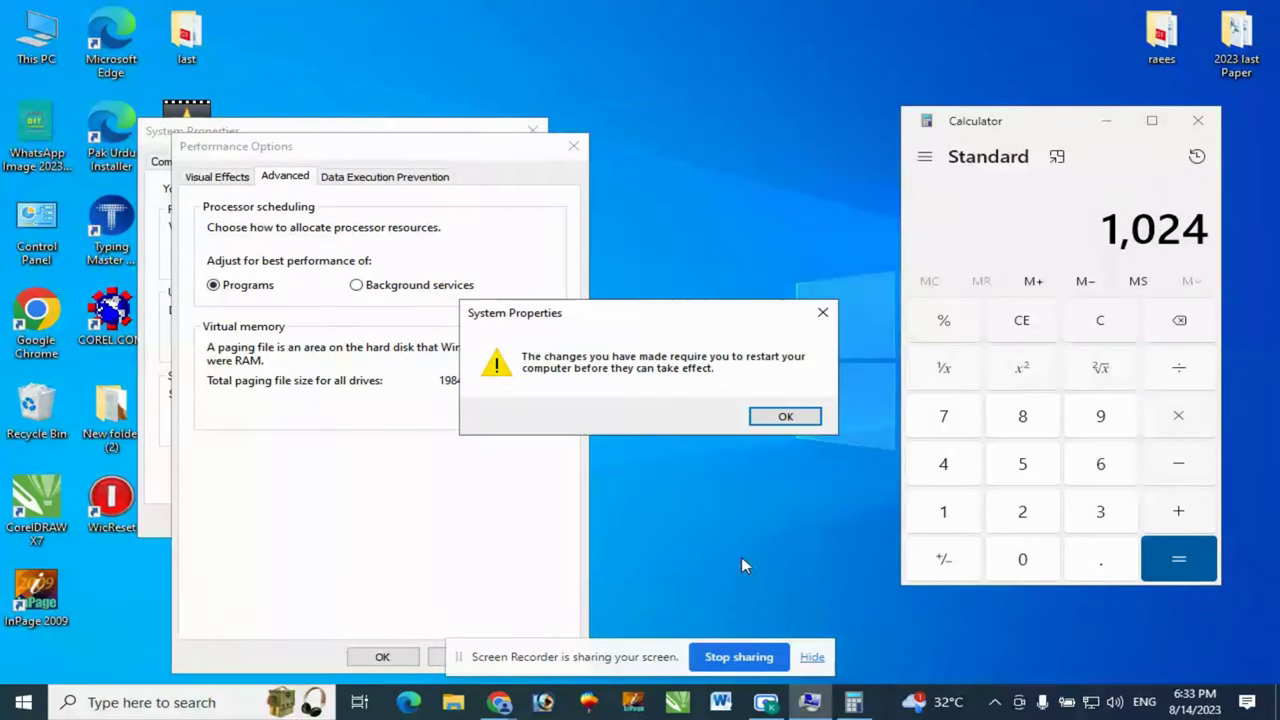
click(785, 416)
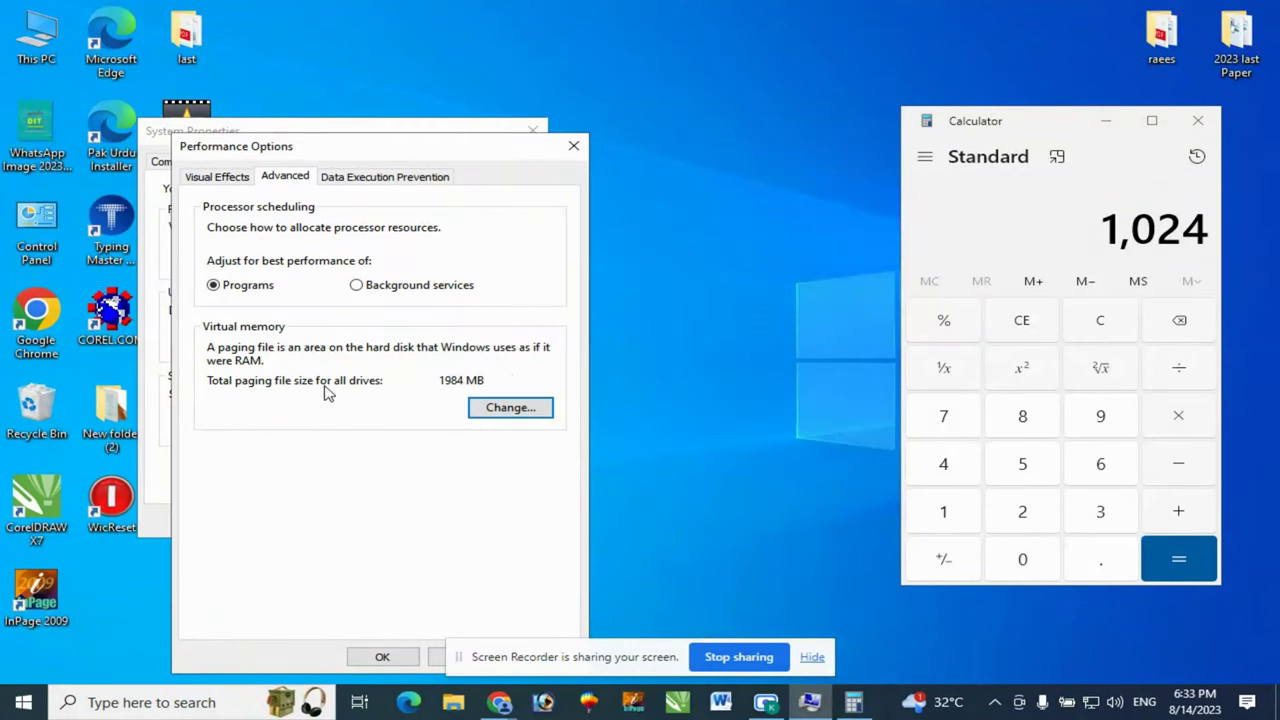